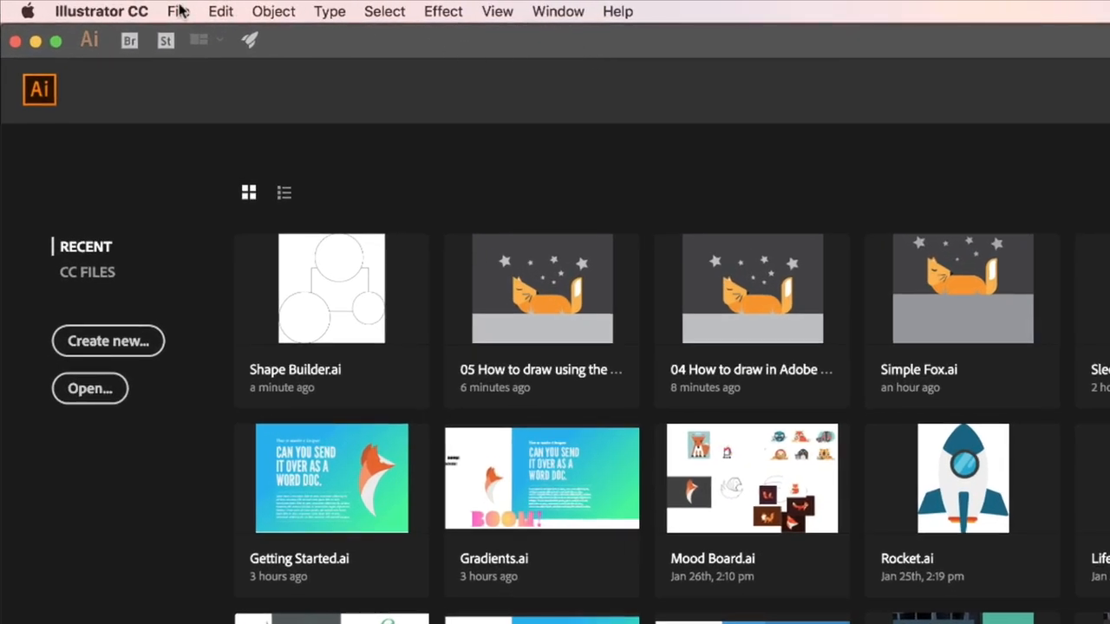
# - Open Shape Builder.ai from the Exercise Files folder
pyautogui.click(117, 7)
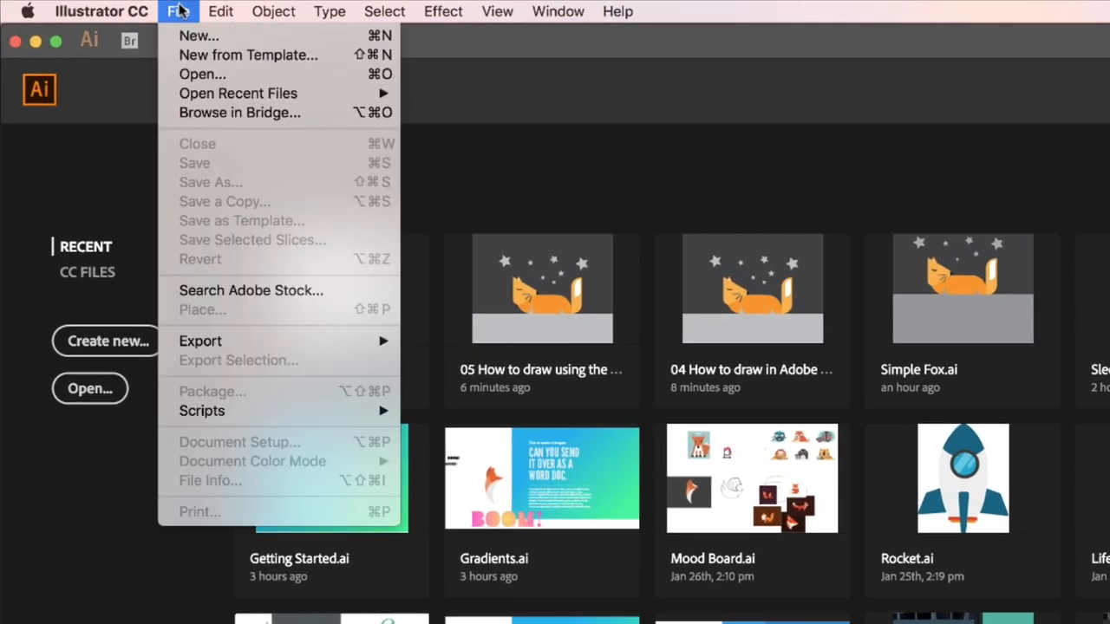
pyautogui.click(190, 74)
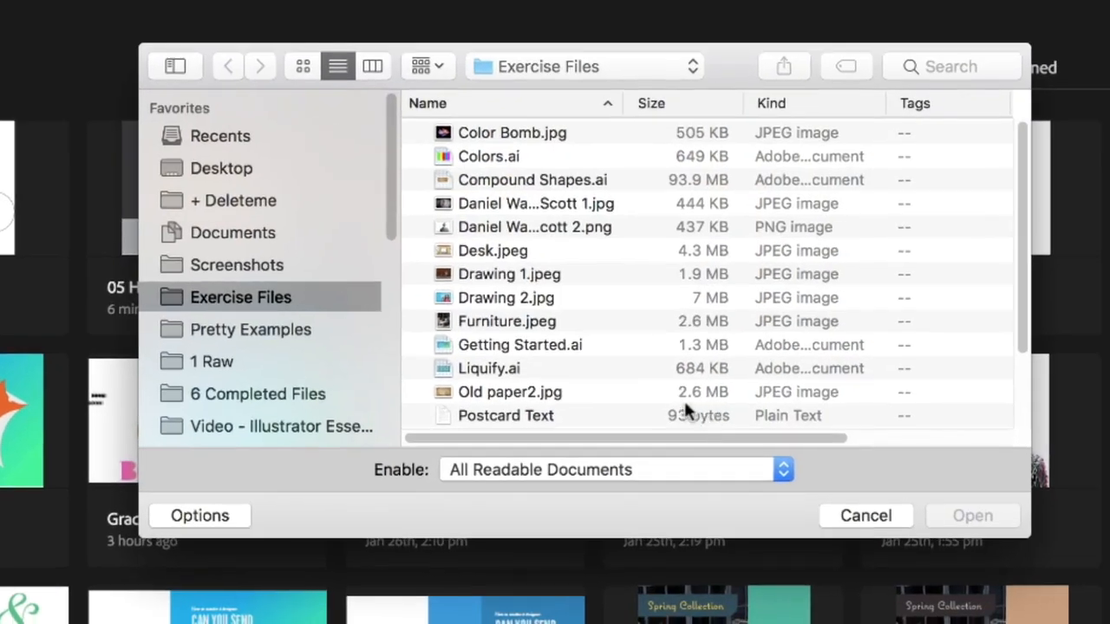
pyautogui.scroll(-5, 453, 296)
pyautogui.click(499, 346)
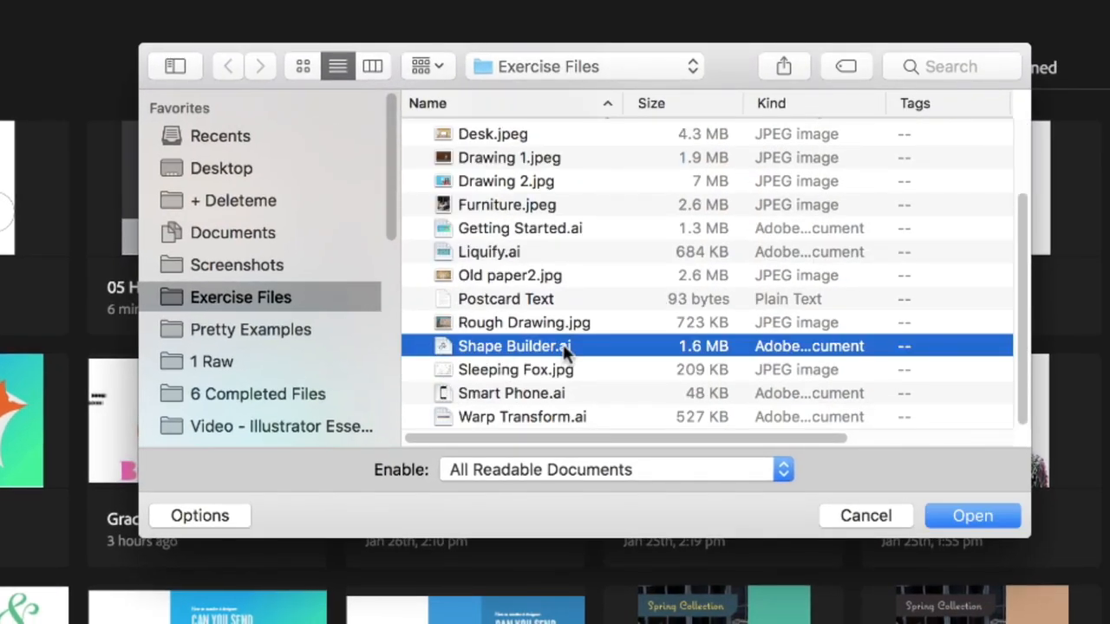
pyautogui.click(953, 516)
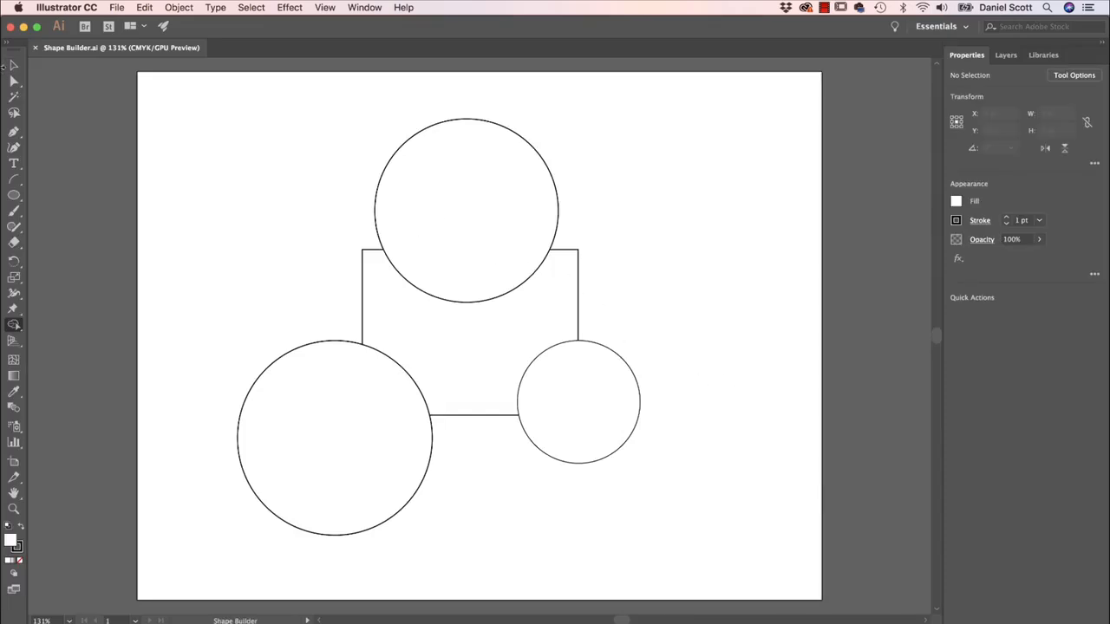
# - Try moving the three circles away from the rectangle, and undo all three moves
pyautogui.click(14, 64)
pyautogui.moveTo(474, 265); pyautogui.dragTo(620, 218)
pyautogui.moveTo(595, 414); pyautogui.dragTo(681, 456)
pyautogui.moveTo(313, 447); pyautogui.dragTo(228, 480)
pyautogui.press('a')
pyautogui.press('super+z')
pyautogui.press('super+z')
pyautogui.press('super+z')
pyautogui.press('v')
pyautogui.click(680, 326)
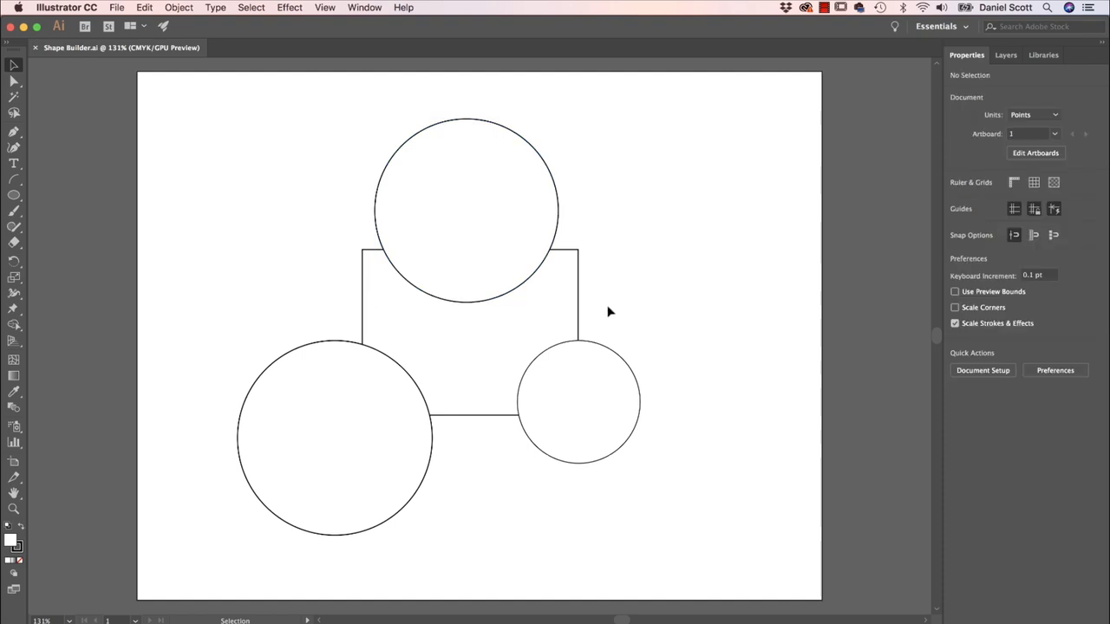
pyautogui.click(500, 206)
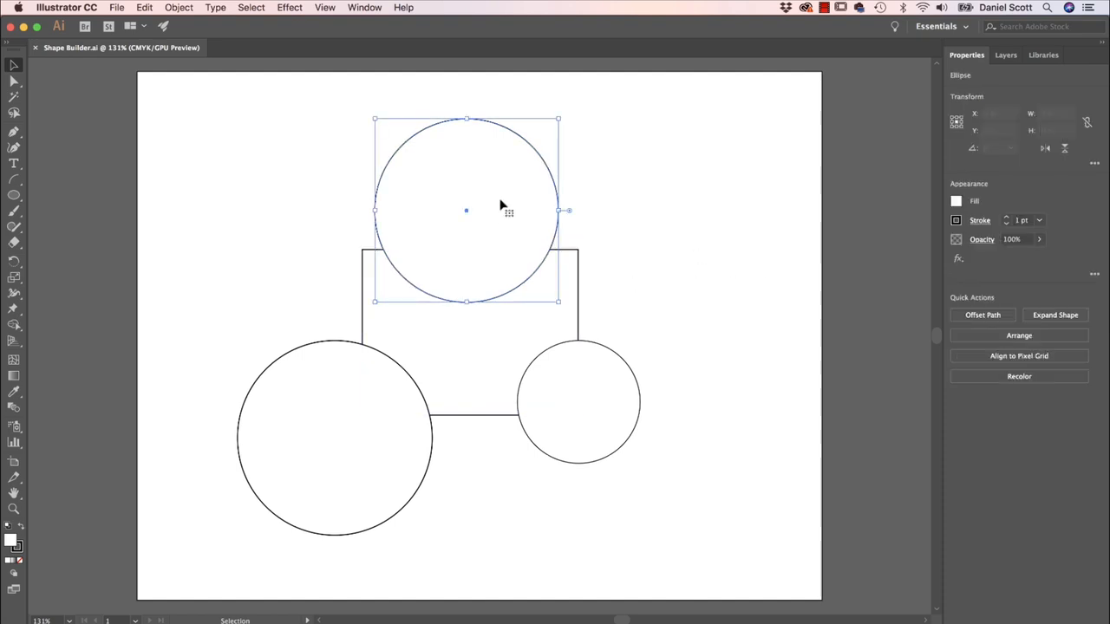
pyautogui.click(505, 331)
pyautogui.click(637, 289)
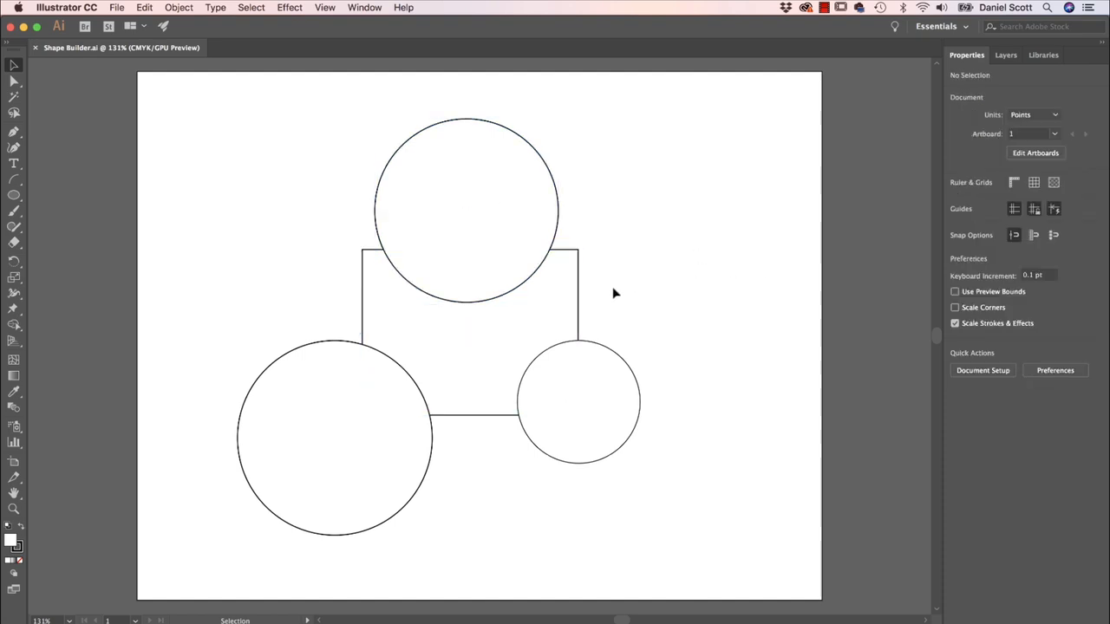
# - Select all the shapes and use the Shape Builder tool to merge the top circle with the rectangle and cut away the large lower-left circle
pyautogui.moveTo(167, 94); pyautogui.dragTo(688, 540)
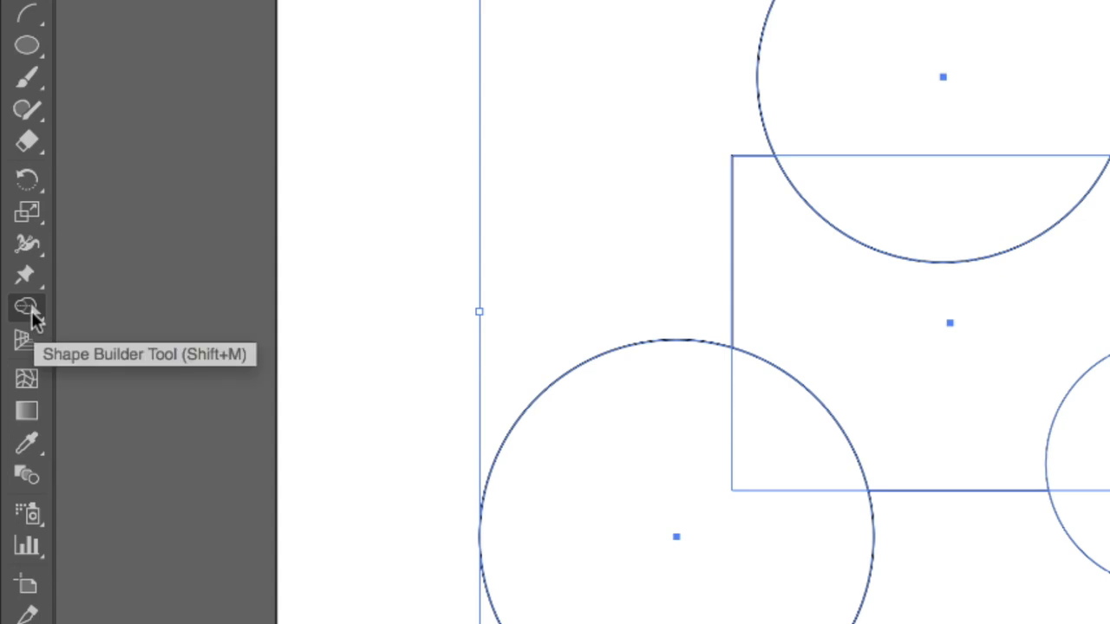
pyautogui.click(28, 312)
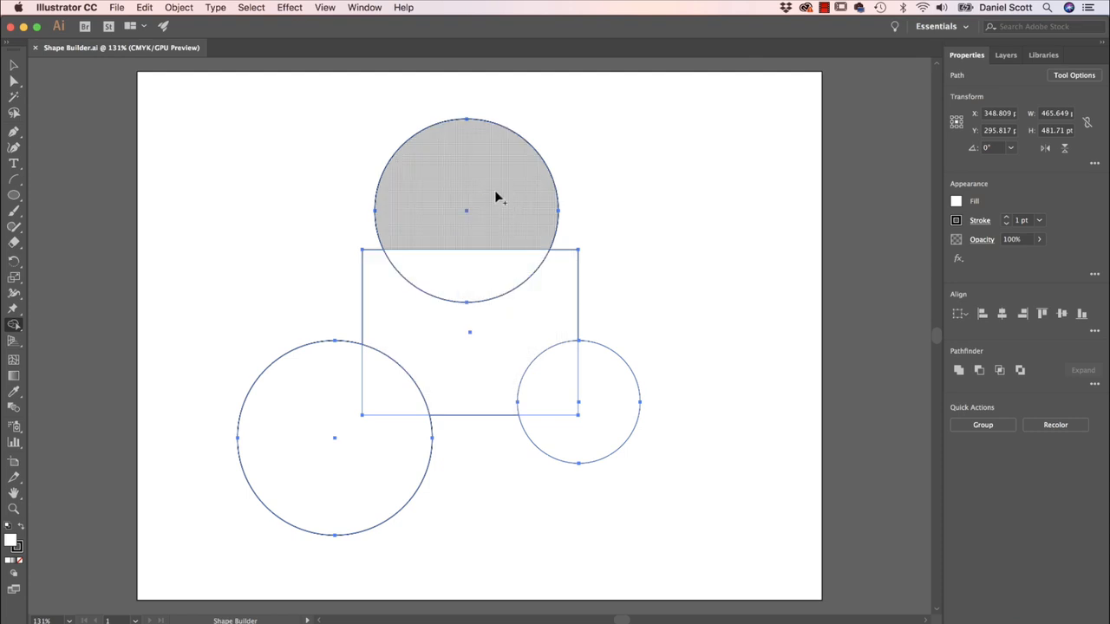
pyautogui.moveTo(501, 201); pyautogui.dragTo(499, 316)
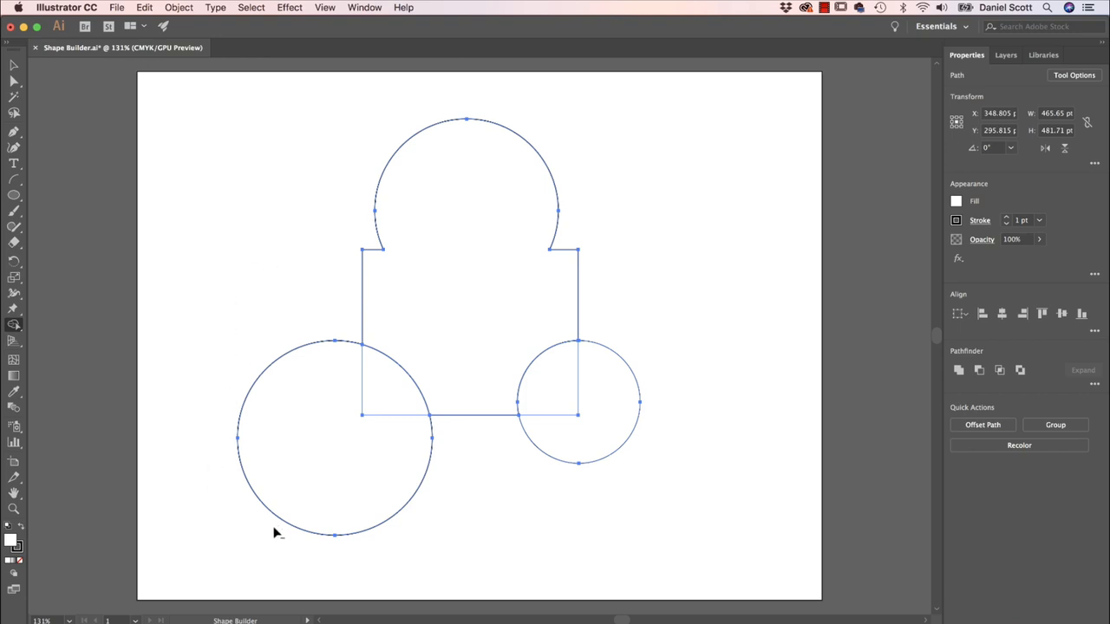
pyautogui.moveTo(366, 418); pyautogui.dragTo(378, 400)
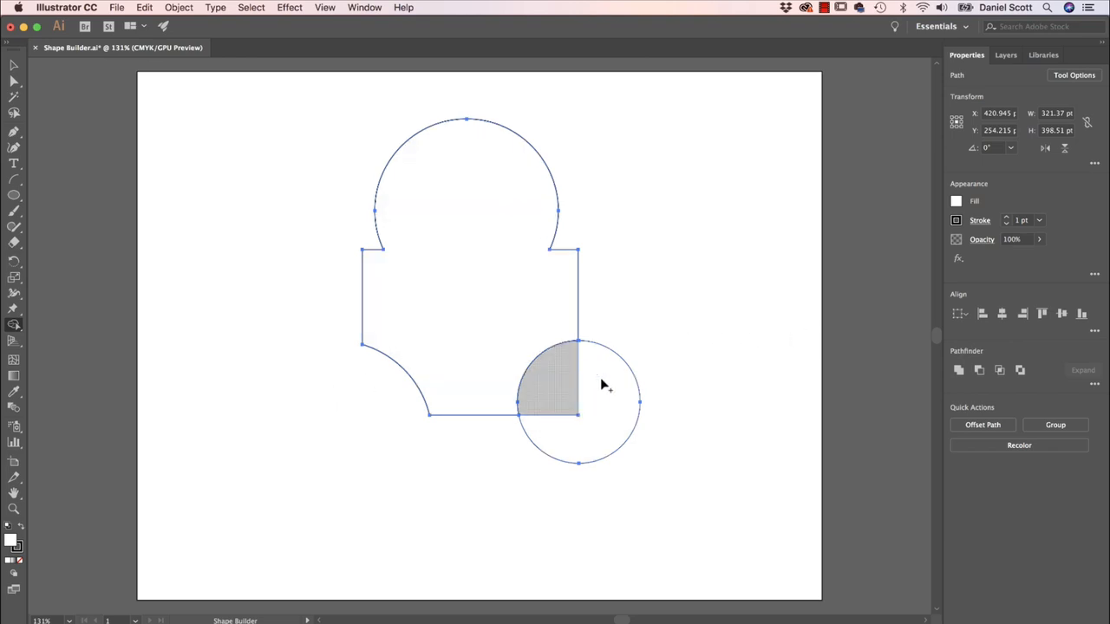
# - Using the Shape Builder tool, fill the small circle's overlap with the rectangle in orange and the rest of the circle in dark blue
pyautogui.click(957, 202)
pyautogui.click(923, 250)
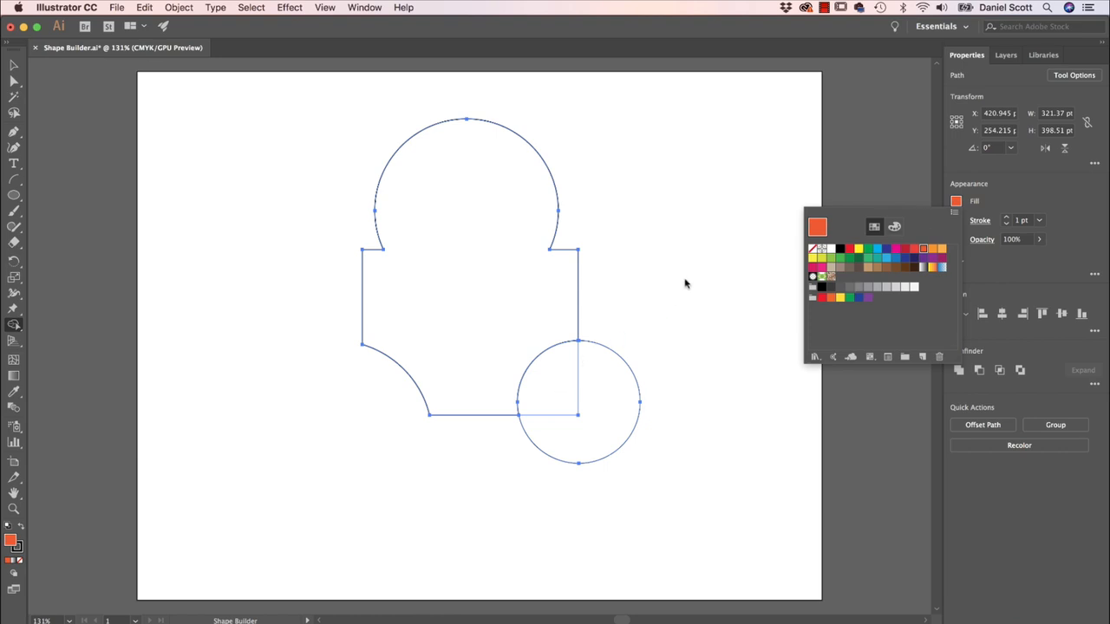
pyautogui.click(704, 257)
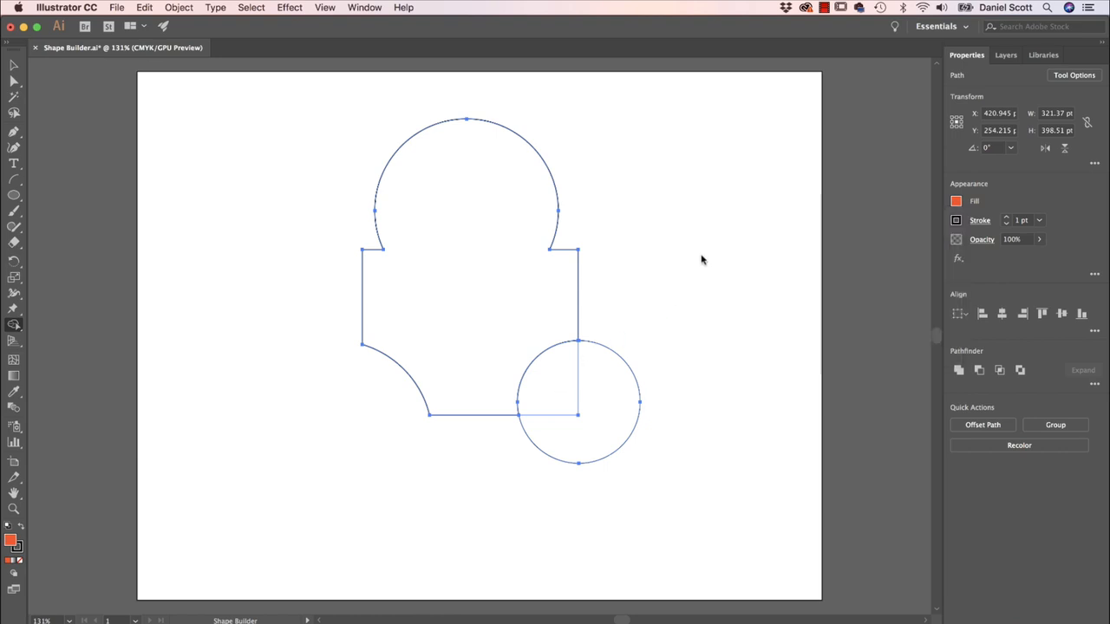
pyautogui.click(557, 380)
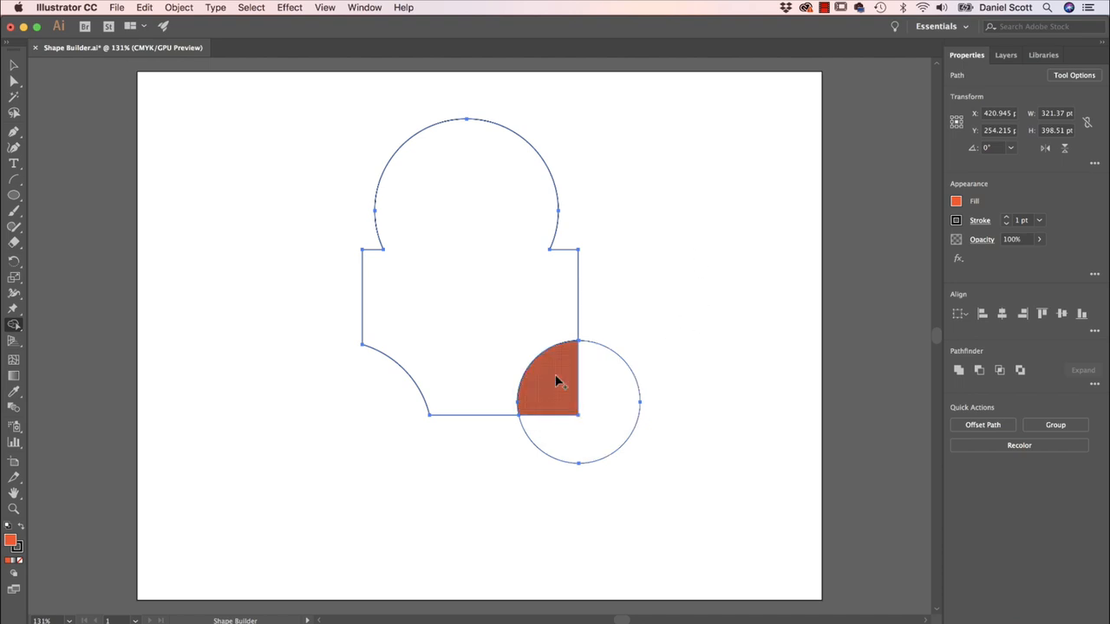
pyautogui.click(956, 201)
pyautogui.click(887, 250)
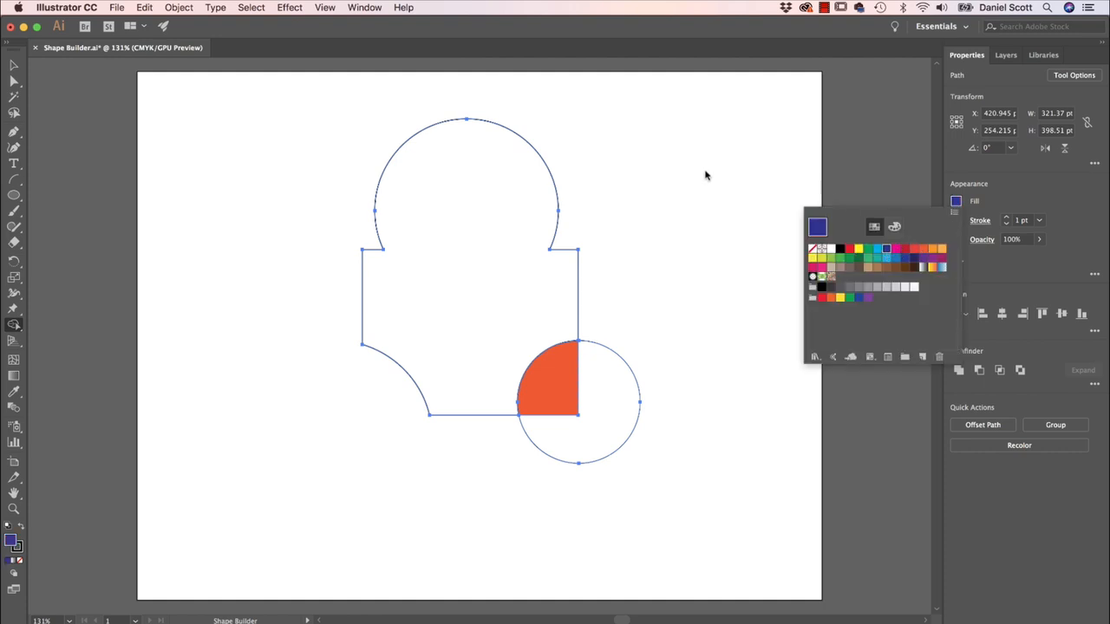
pyautogui.click(639, 410)
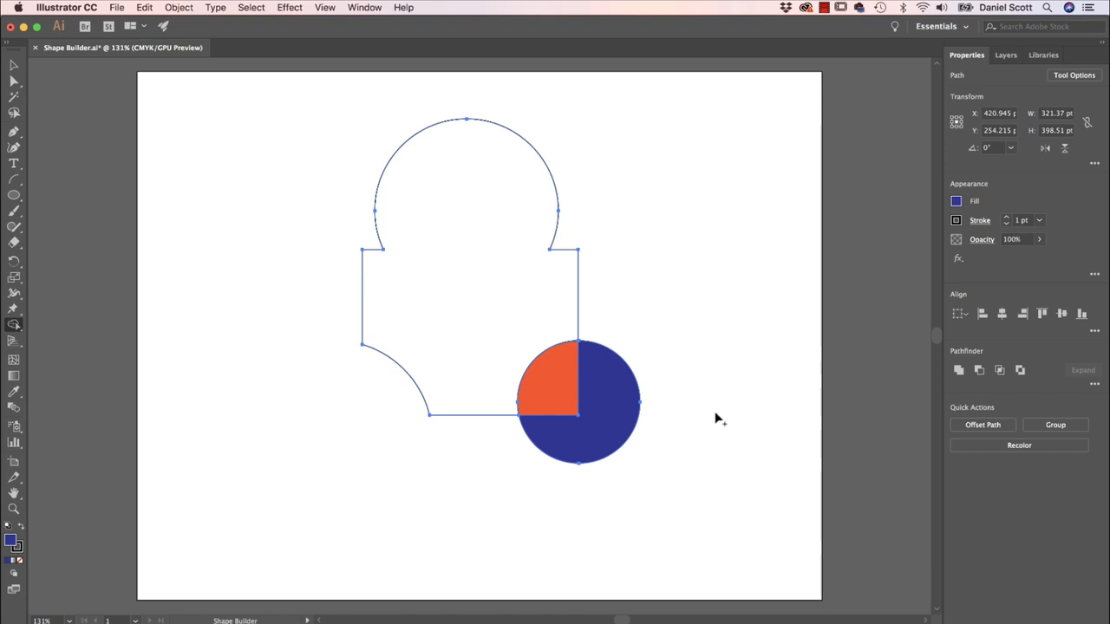
# - Move the dark blue and orange pieces away from the merged shape to separate them, and deselect everything
pyautogui.click(14, 65)
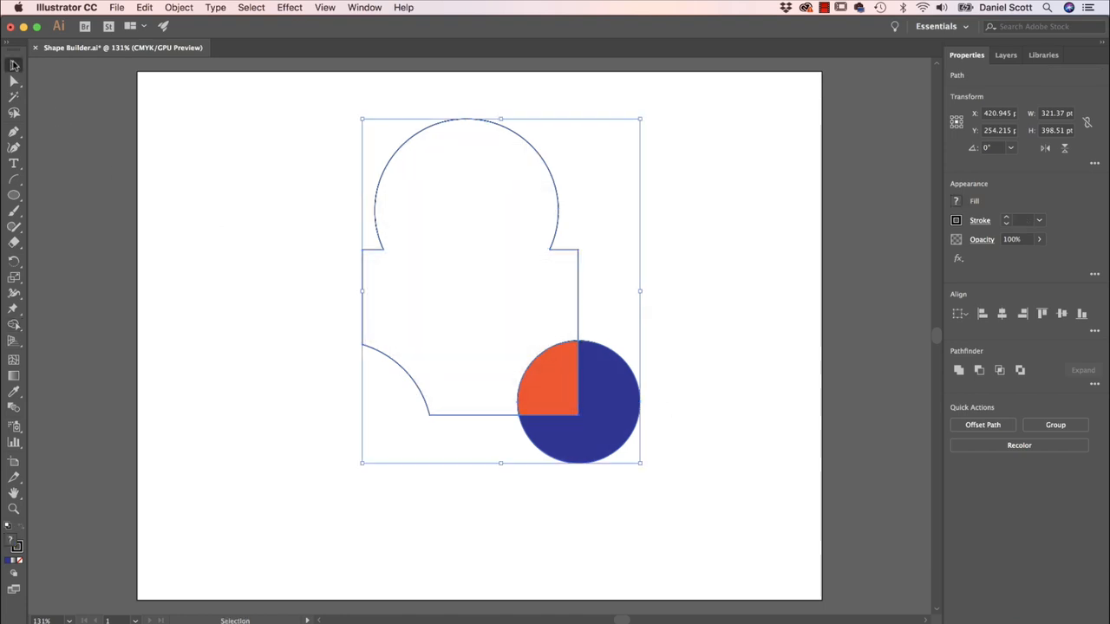
pyautogui.click(664, 396)
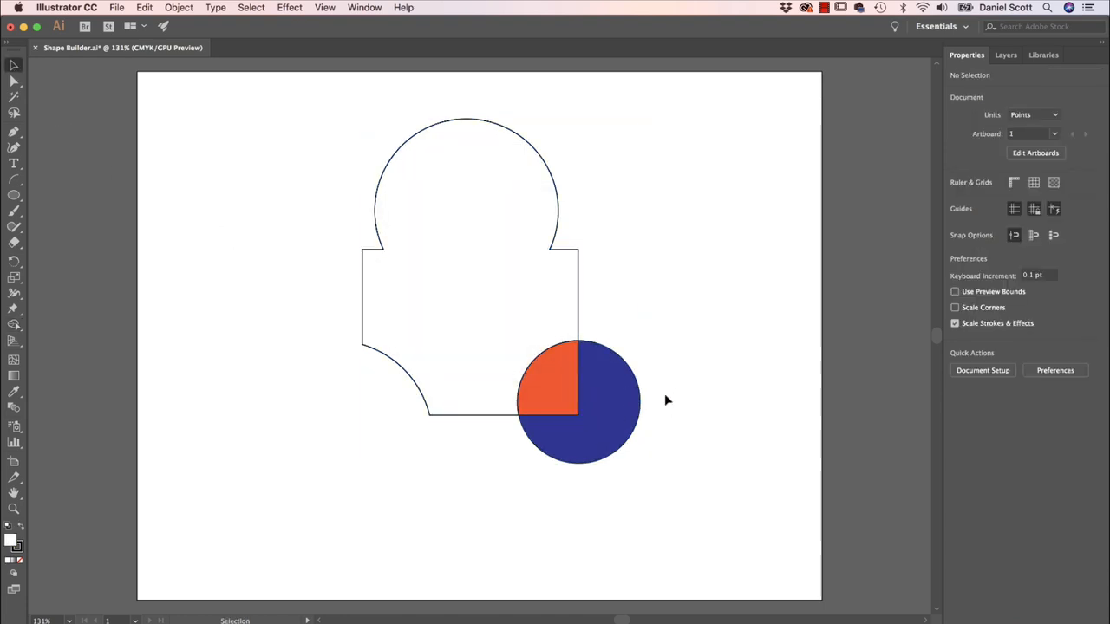
pyautogui.moveTo(625, 404); pyautogui.dragTo(745, 458)
pyautogui.moveTo(562, 397); pyautogui.dragTo(608, 451)
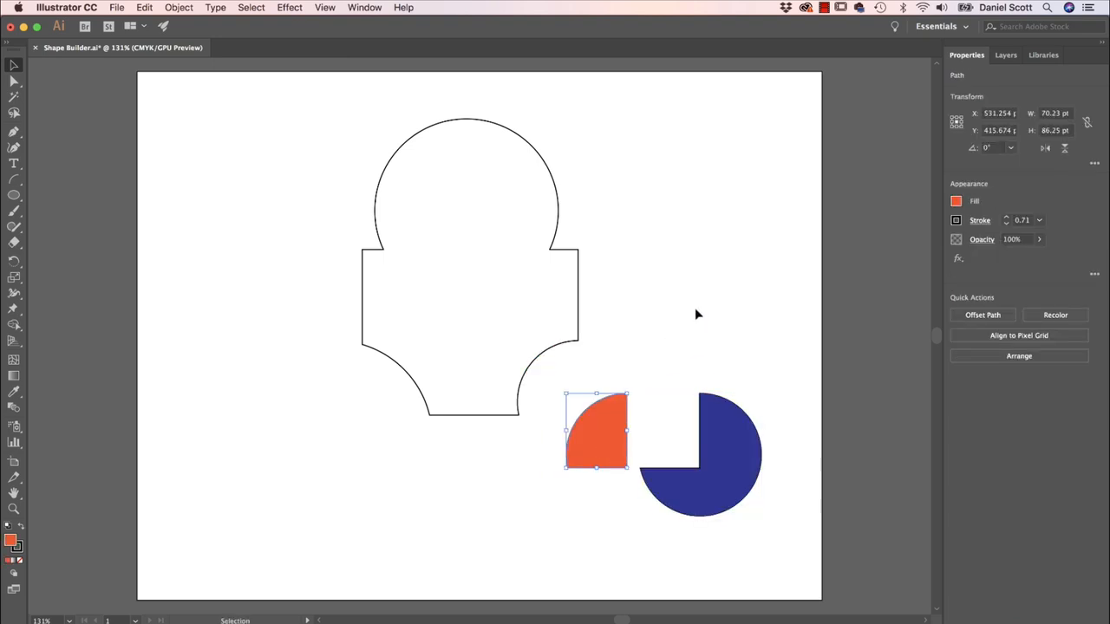
pyautogui.click(687, 320)
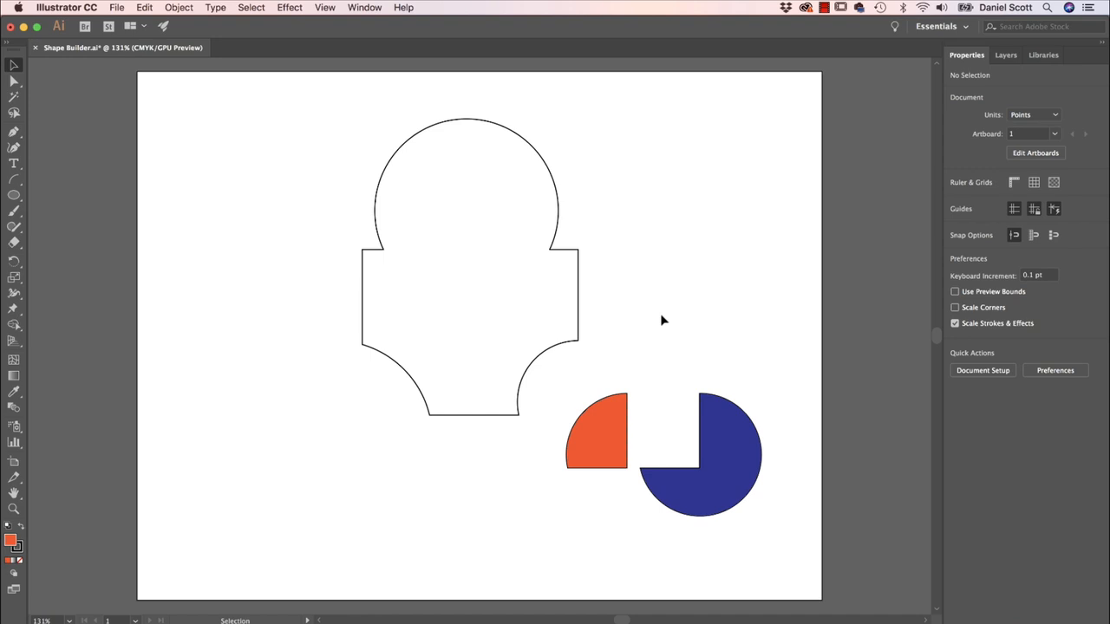
# - Close Shape Builder.ai without saving and open Shape Builder 2.ai from the Exercise Files folder
pyautogui.click(37, 48)
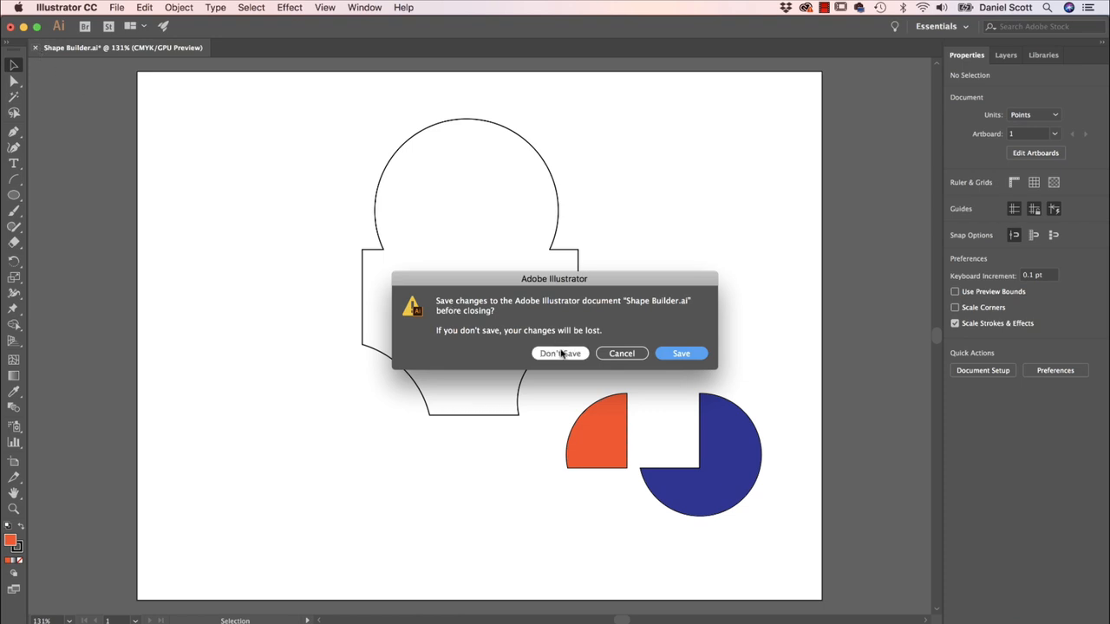
pyautogui.click(560, 354)
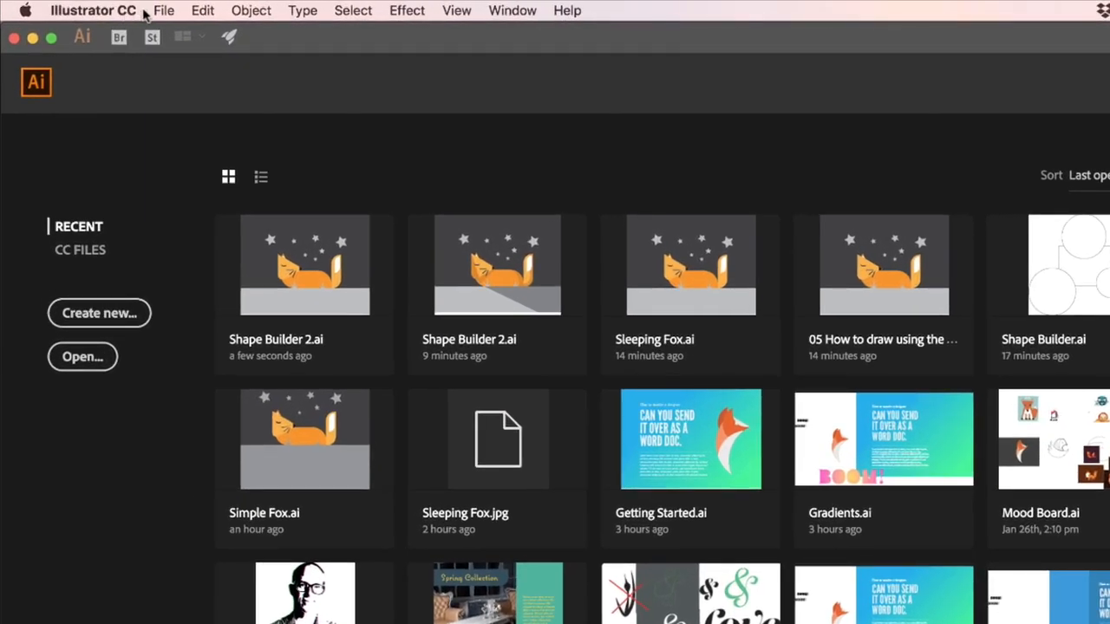
pyautogui.click(114, 8)
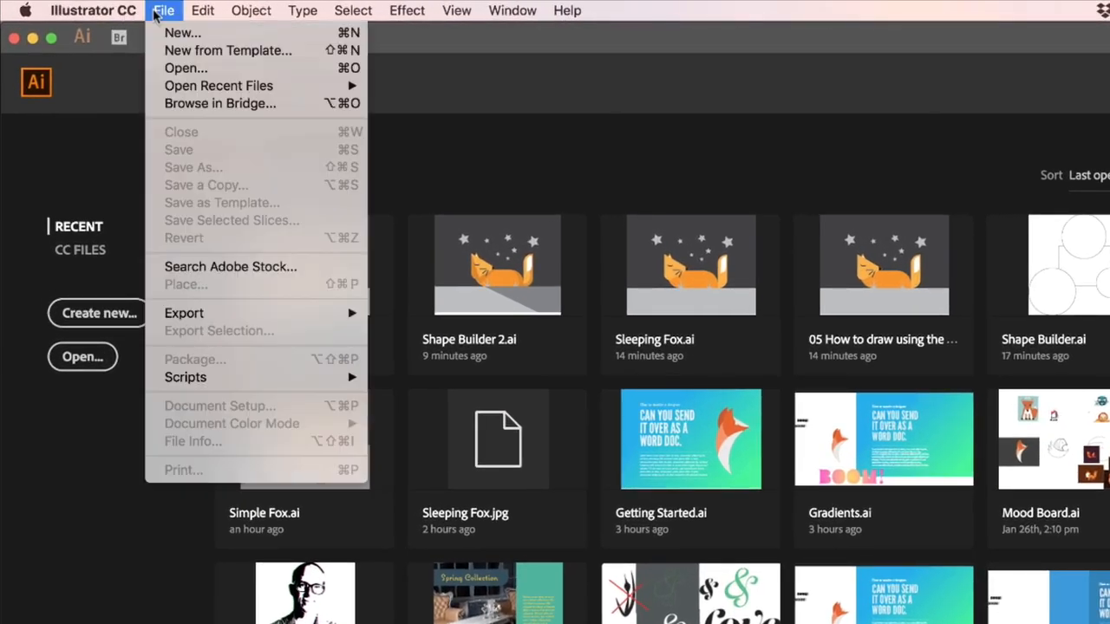
pyautogui.click(184, 68)
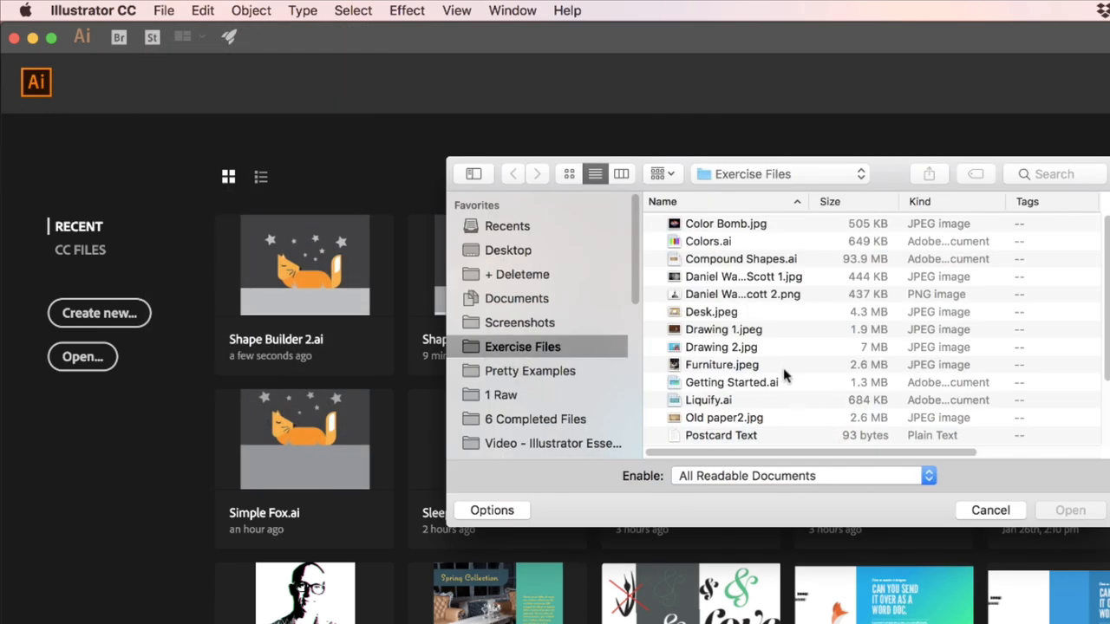
pyautogui.scroll(-3, 708, 390)
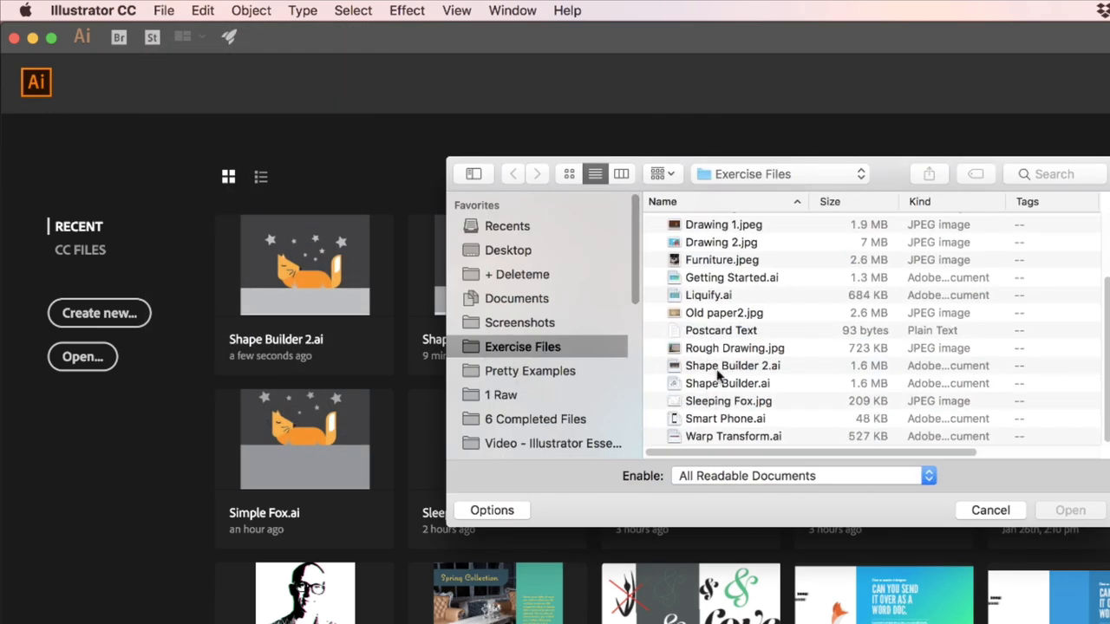
pyautogui.click(723, 368)
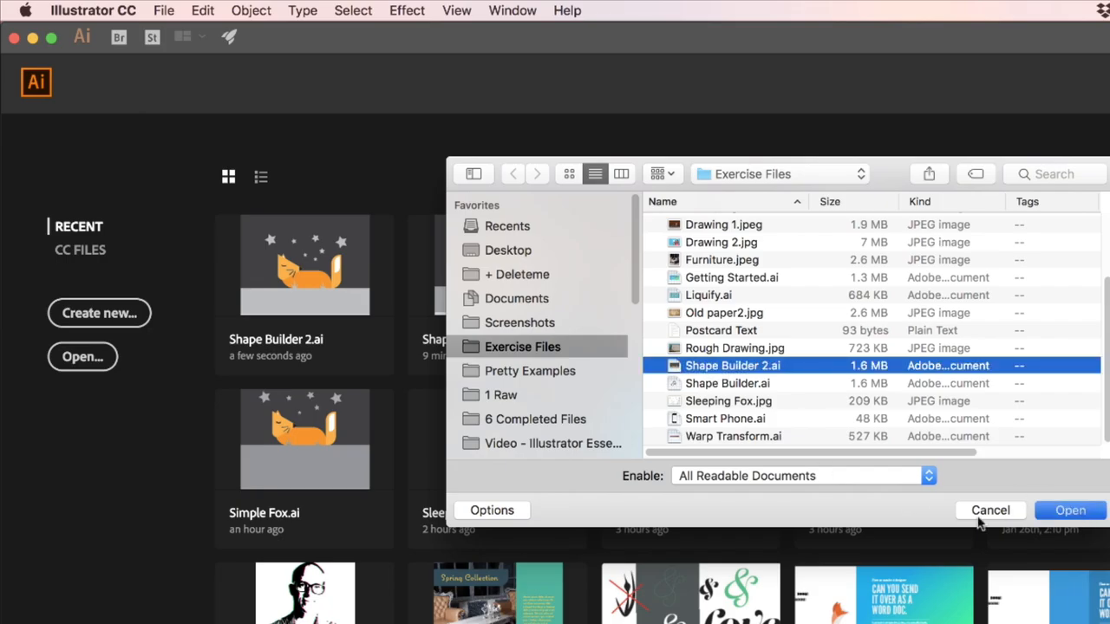
pyautogui.click(1040, 515)
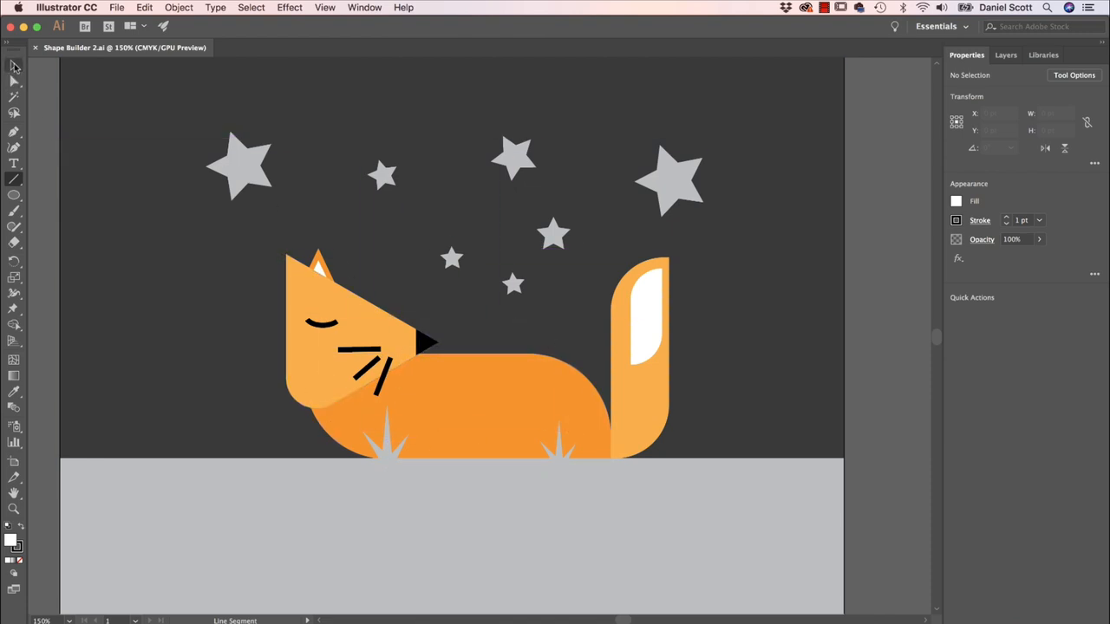
# - Move the dark grey background rectangle off the artboard to its right side
pyautogui.click(15, 66)
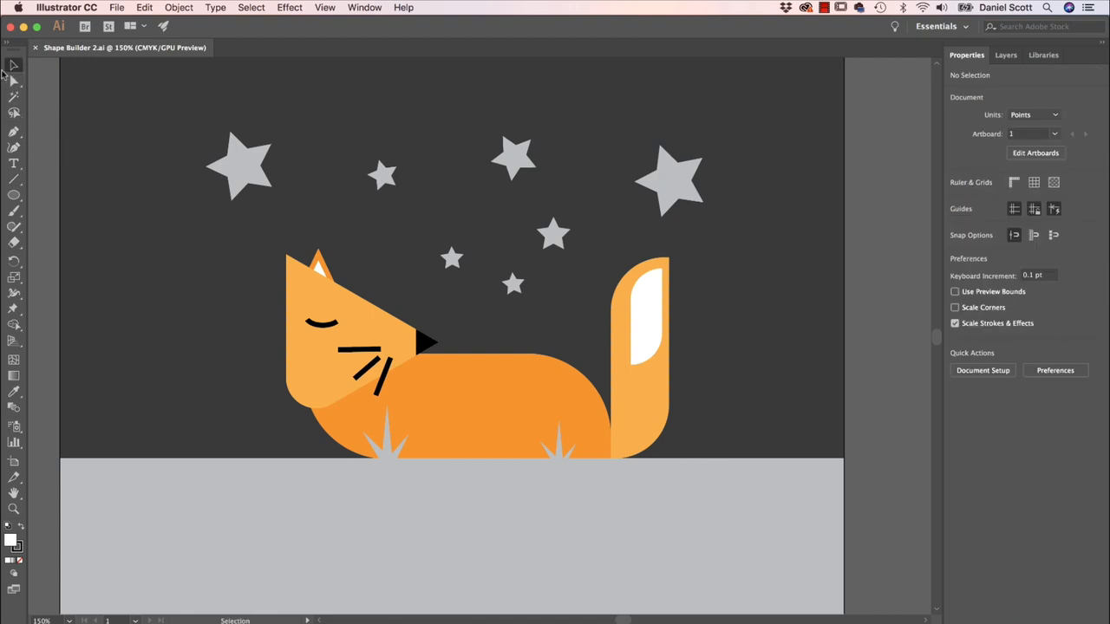
pyautogui.click(144, 292)
pyautogui.moveTo(137, 299); pyautogui.dragTo(875, 312)
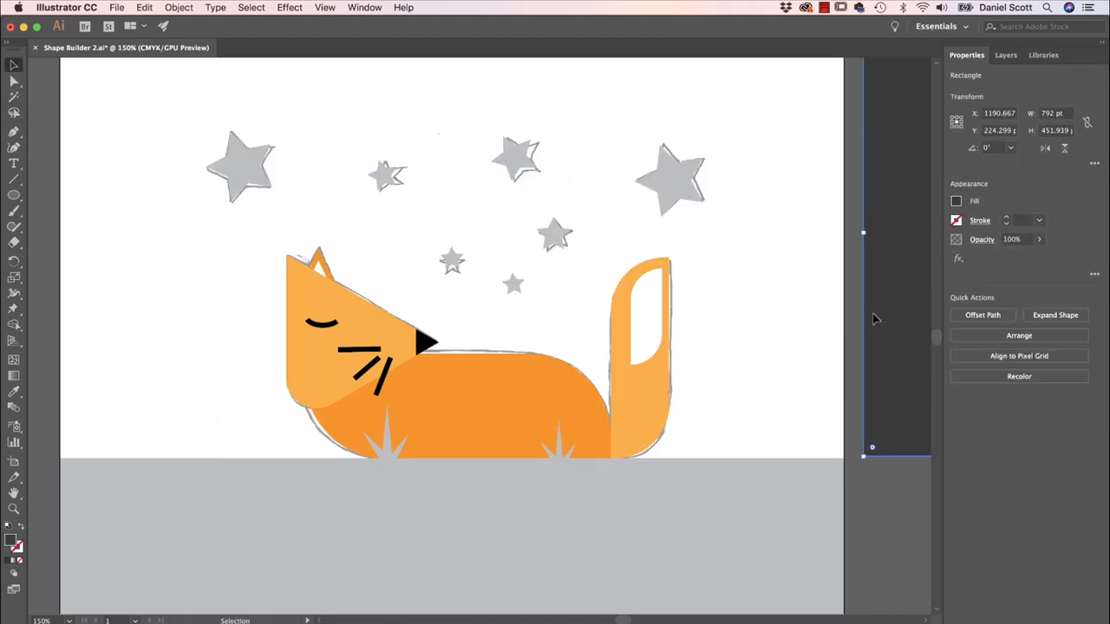
# - Hide the locked template layer containing the fox sketch and deselect the background rectangle
pyautogui.click(1006, 54)
pyautogui.click(953, 90)
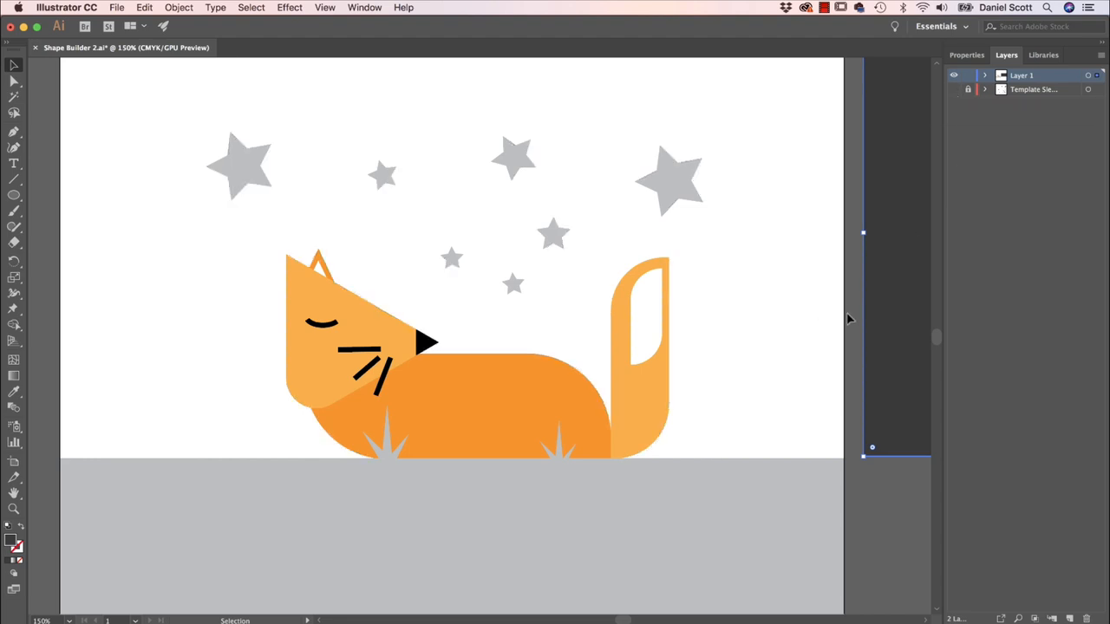
pyautogui.click(839, 363)
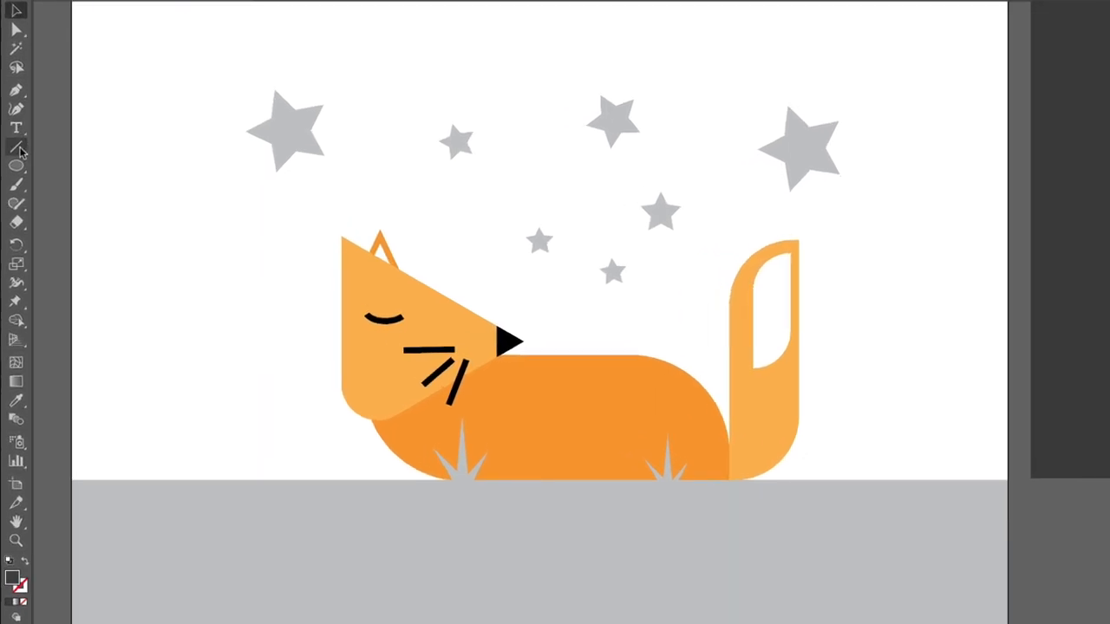
# - Draw a diagonal line from the top-left corner of the fox's face to below its chin, and select it together with the face shape
pyautogui.click(13, 174)
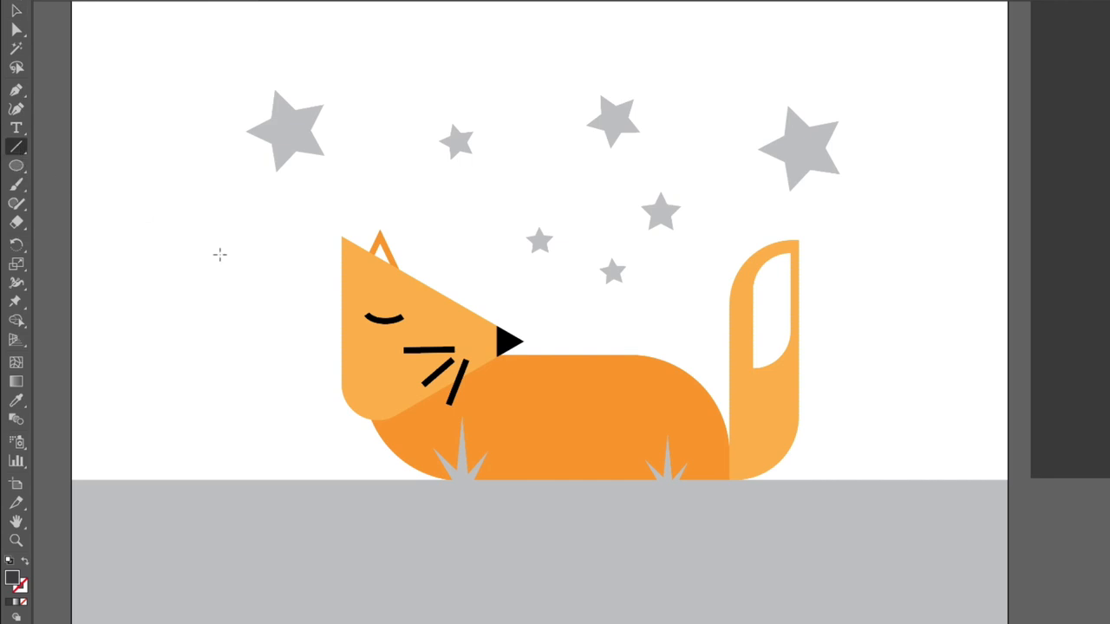
pyautogui.moveTo(341, 234); pyautogui.dragTo(417, 445)
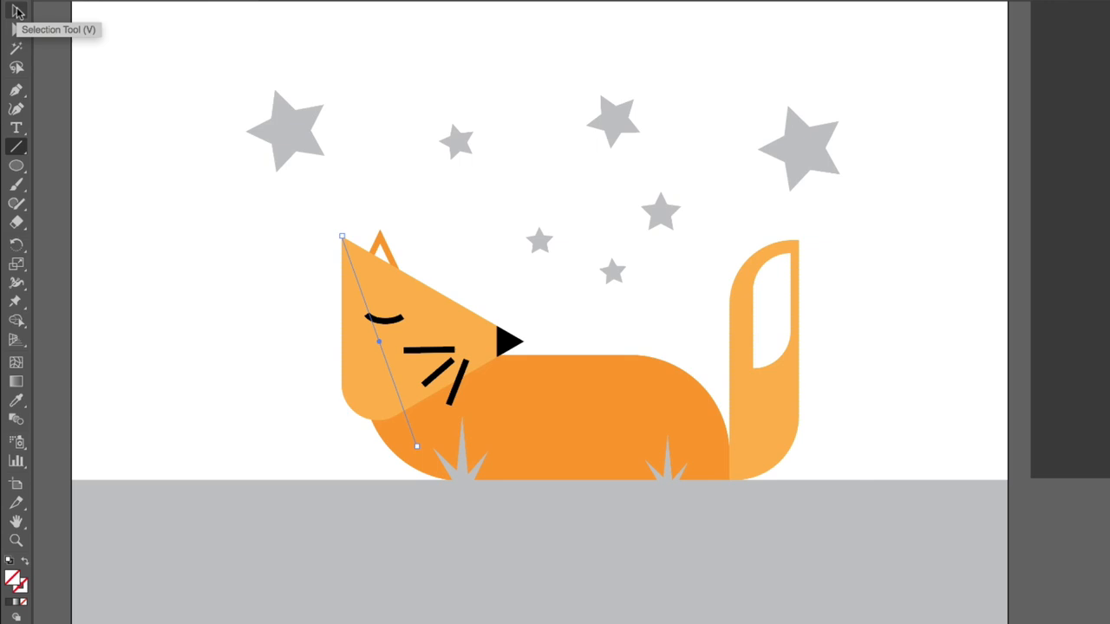
pyautogui.click(17, 10)
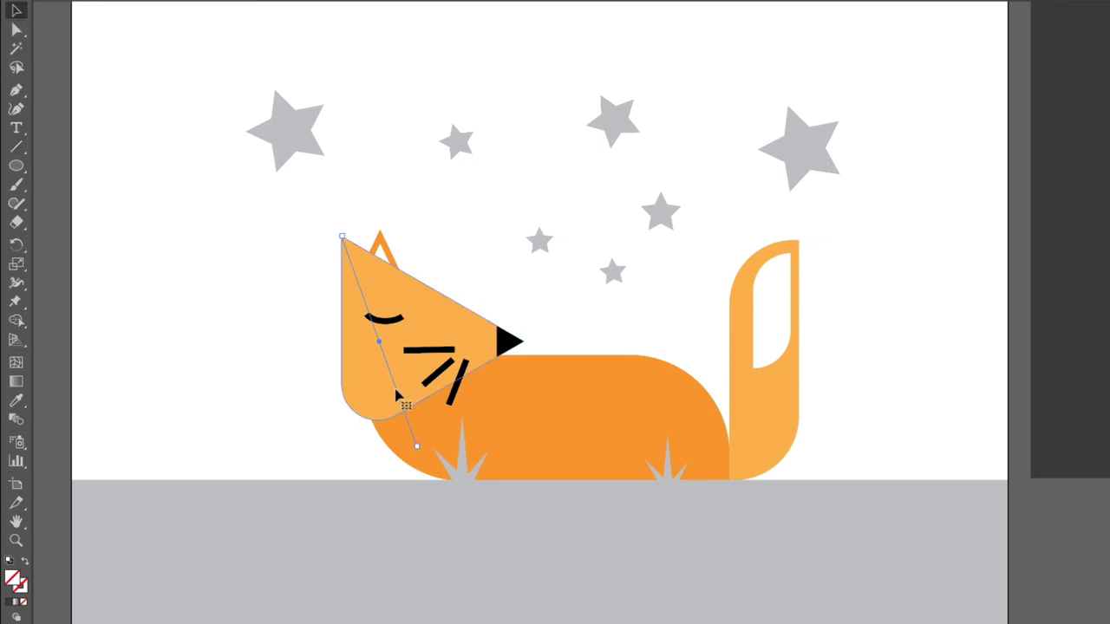
pyautogui.click(423, 398)
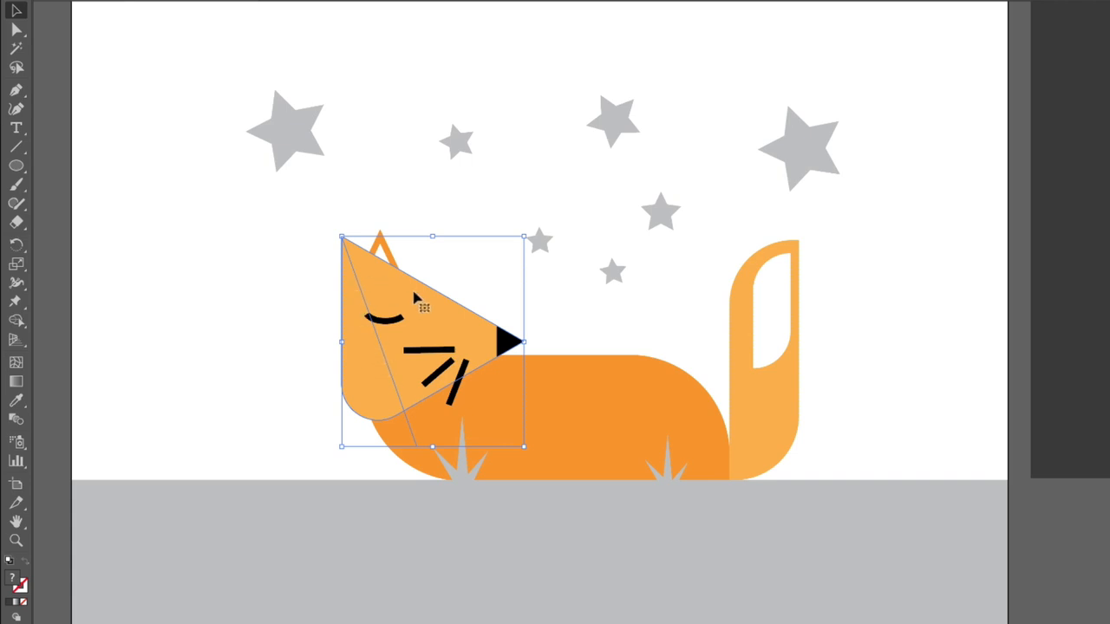
# - Activate Shape Builder for the selected face and line, and set the fill to the orange swatch C=0 M=50 Y=100 K=0
pyautogui.moveTo(384, 384); pyautogui.dragTo(104, 314)
pyautogui.press('super+z')
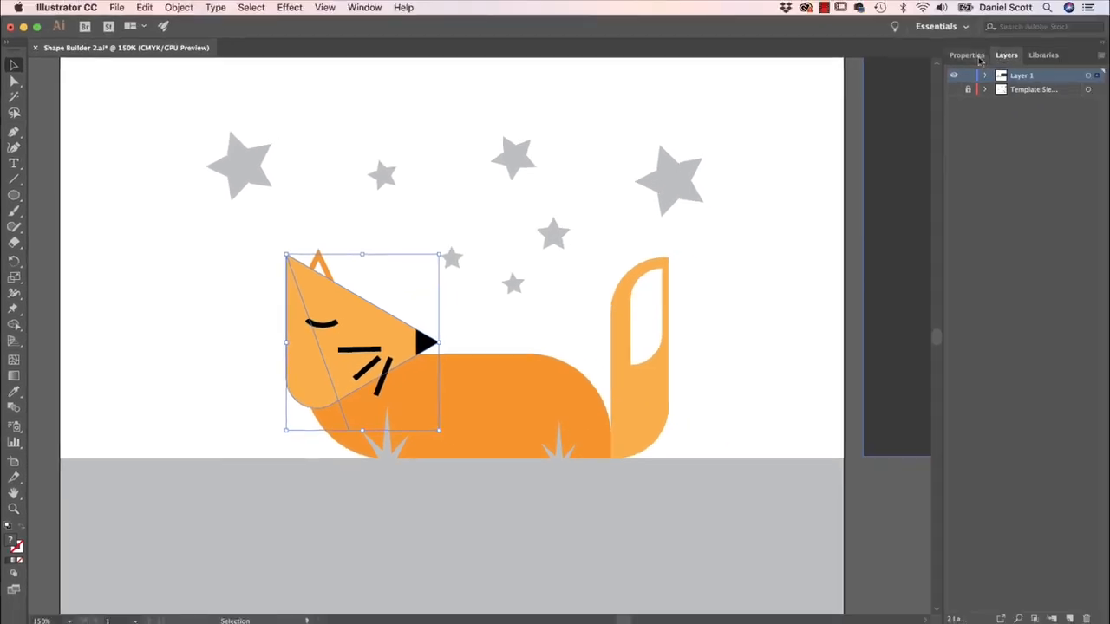
pyautogui.click(969, 56)
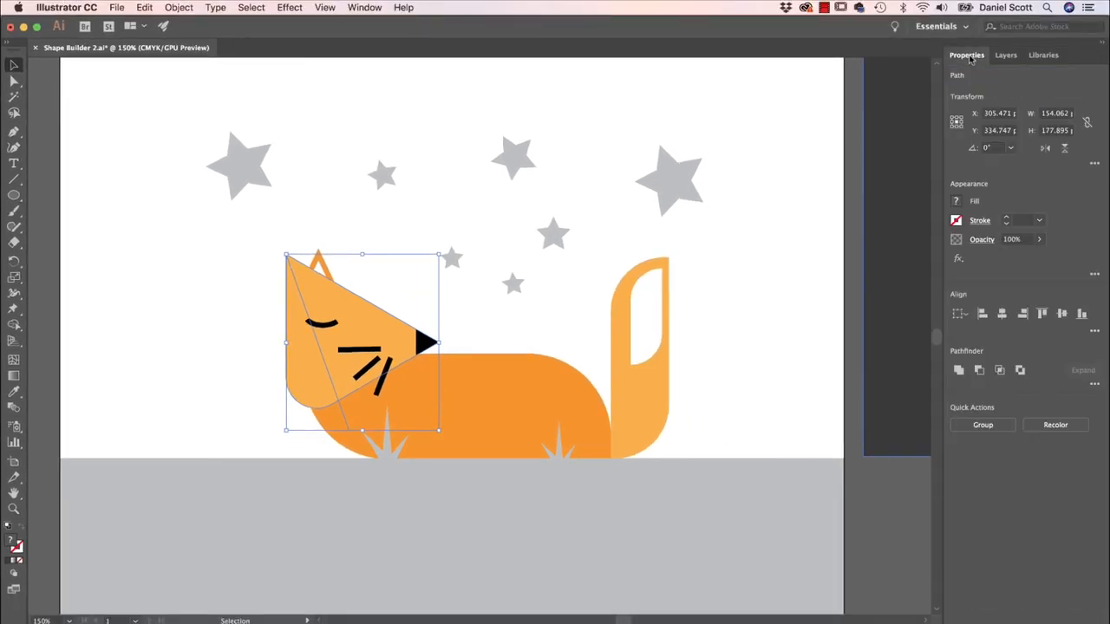
pyautogui.click(14, 326)
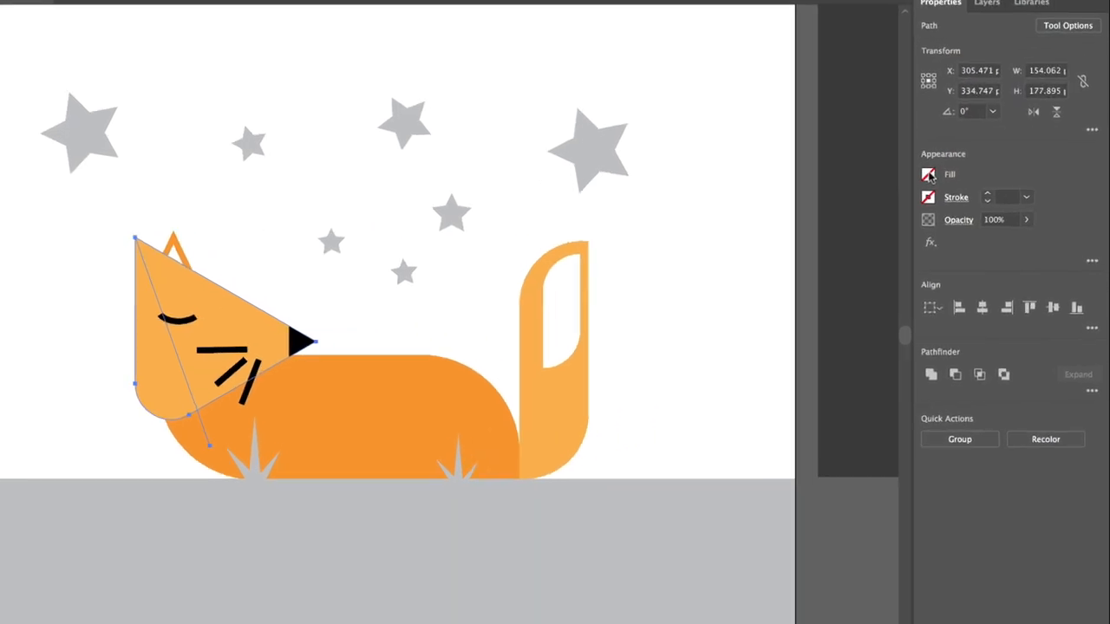
pyautogui.click(957, 202)
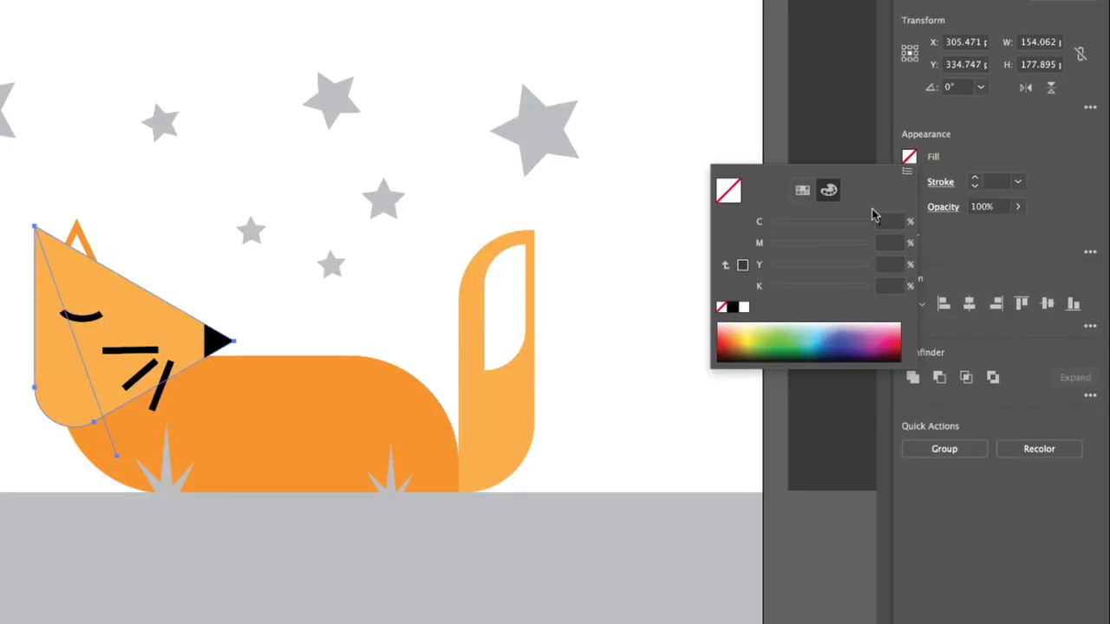
pyautogui.click(801, 191)
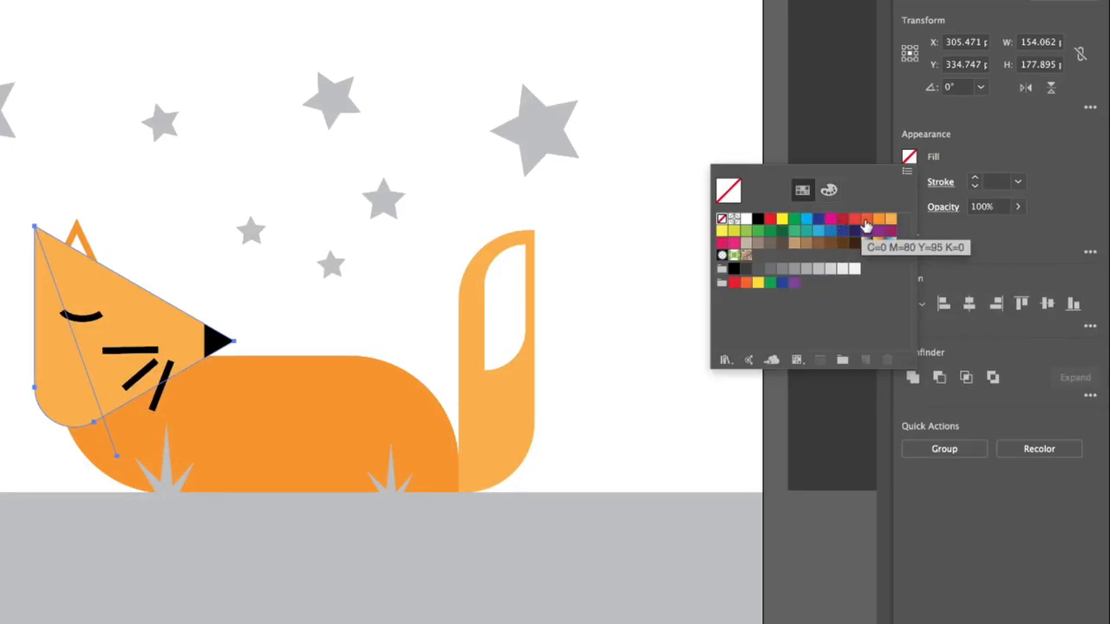
pyautogui.click(865, 224)
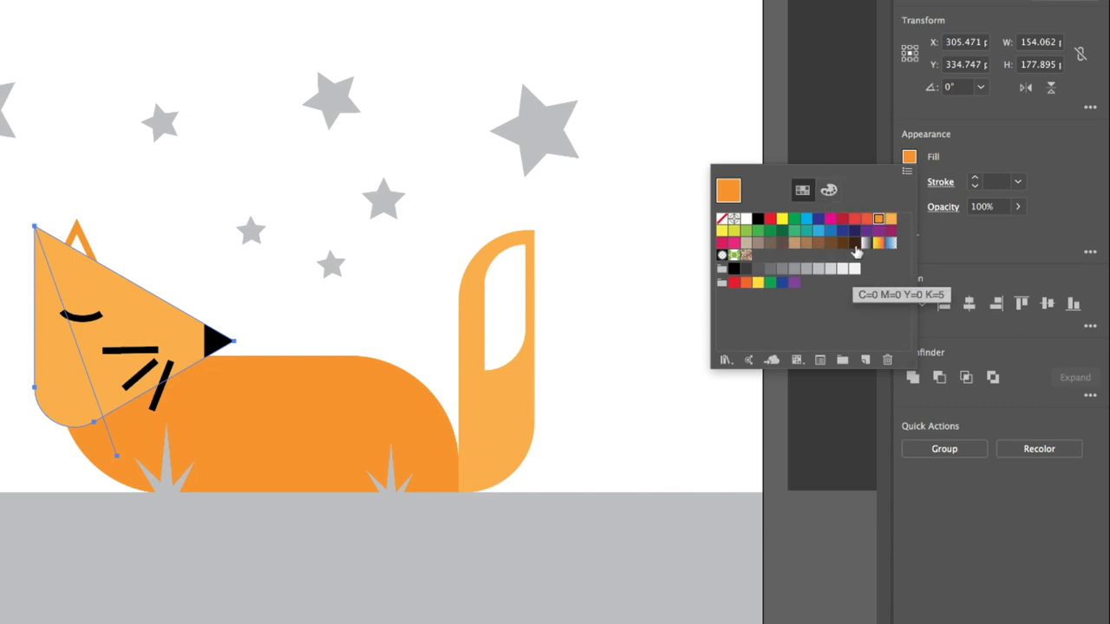
# - Darken the orange fill by setting its black value to 10%
pyautogui.click(828, 192)
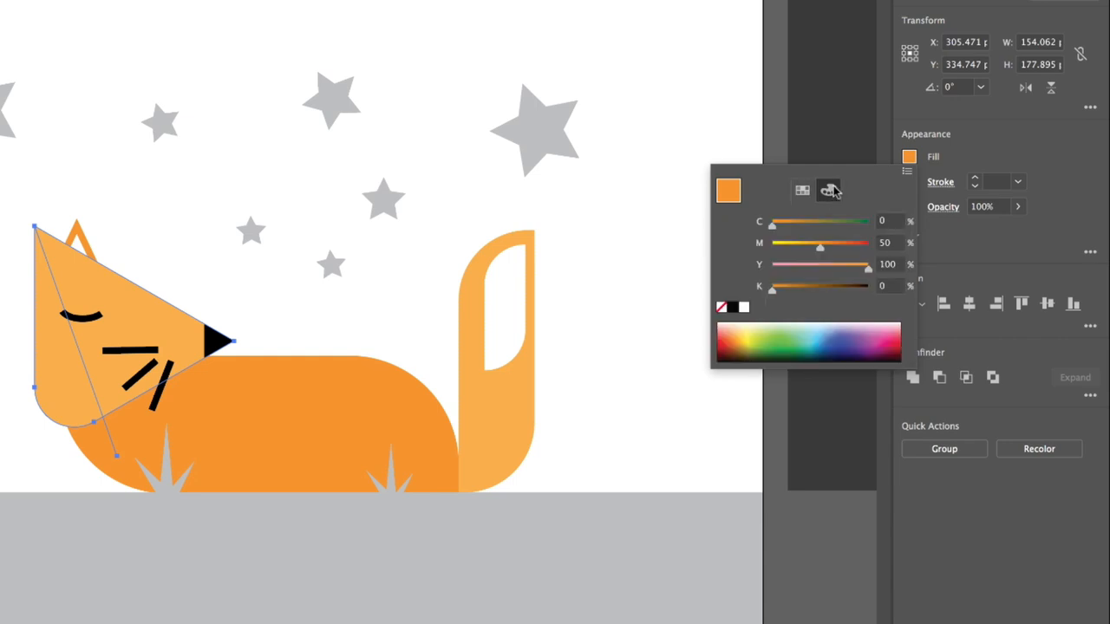
pyautogui.moveTo(770, 289); pyautogui.dragTo(802, 291)
pyautogui.click(886, 287)
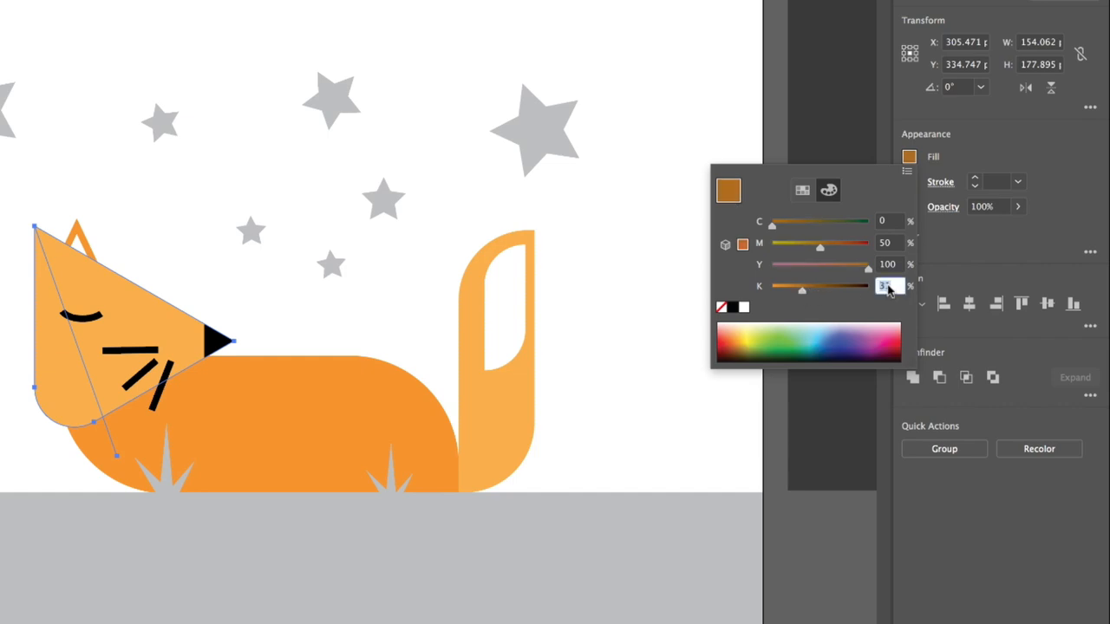
pyautogui.click(1019, 135)
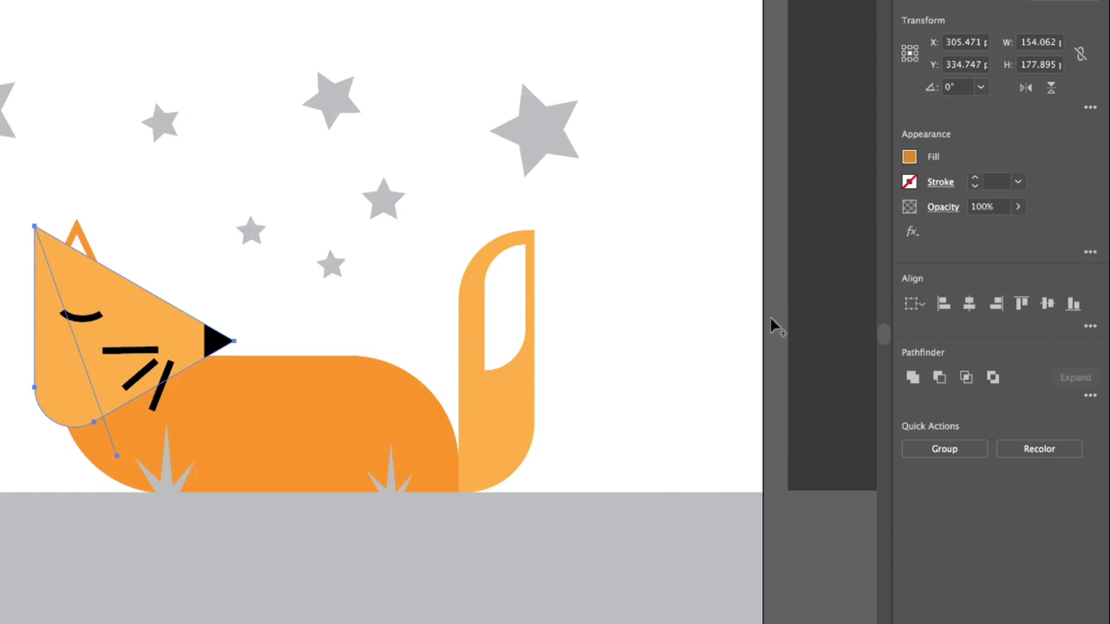
# - Use Shape Builder to fill the face section left of the diagonal line with the darker orange, and deselect everything
pyautogui.click(65, 370)
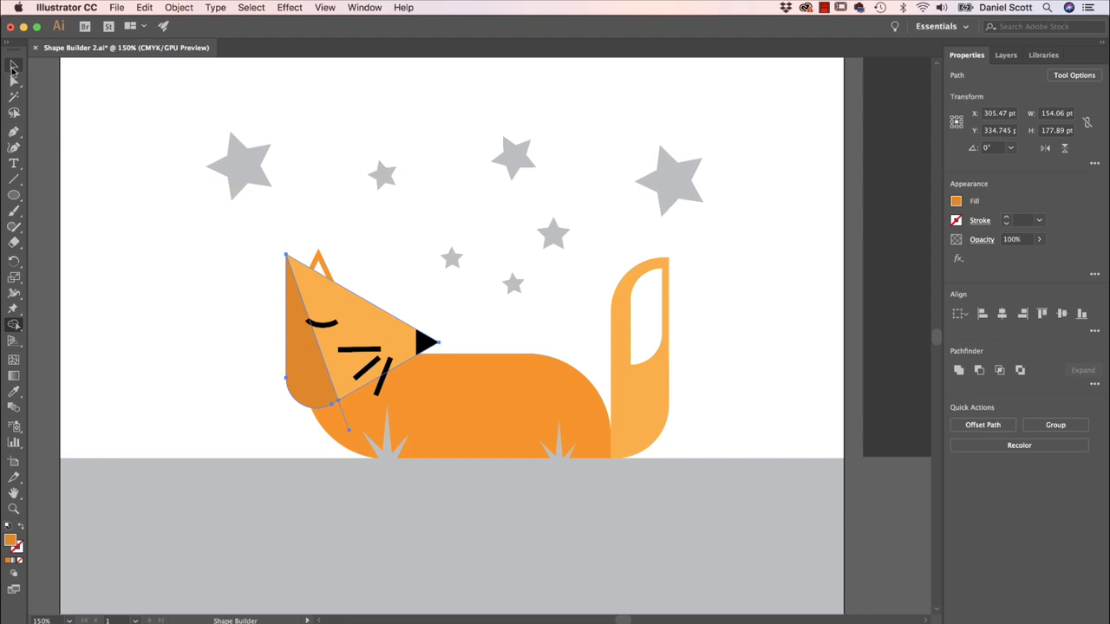
pyautogui.click(14, 65)
pyautogui.click(206, 334)
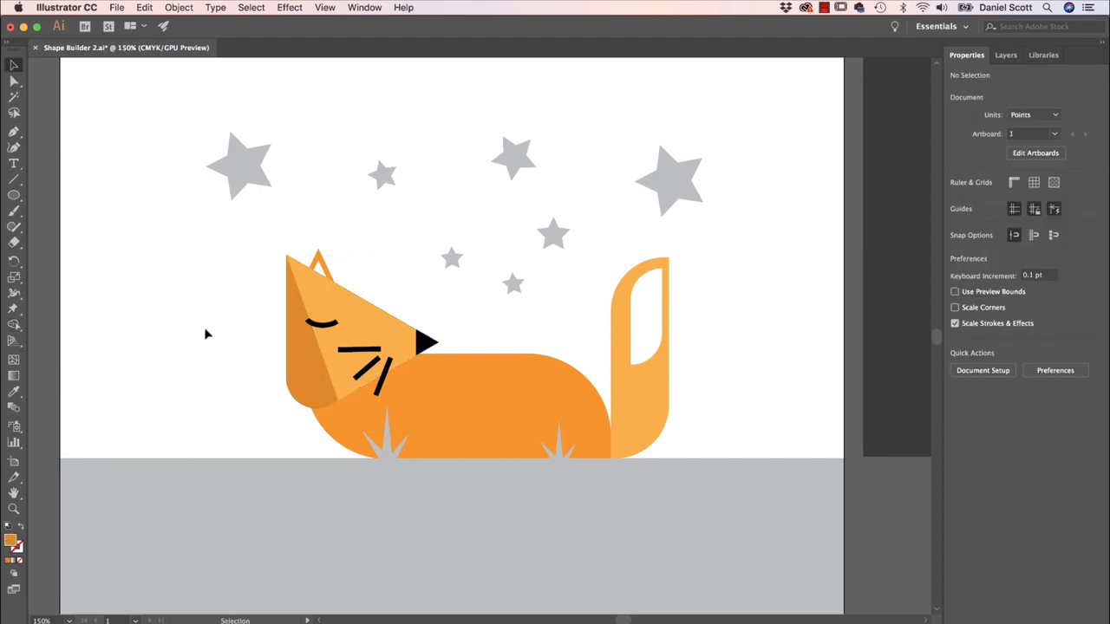
pyautogui.click(343, 421)
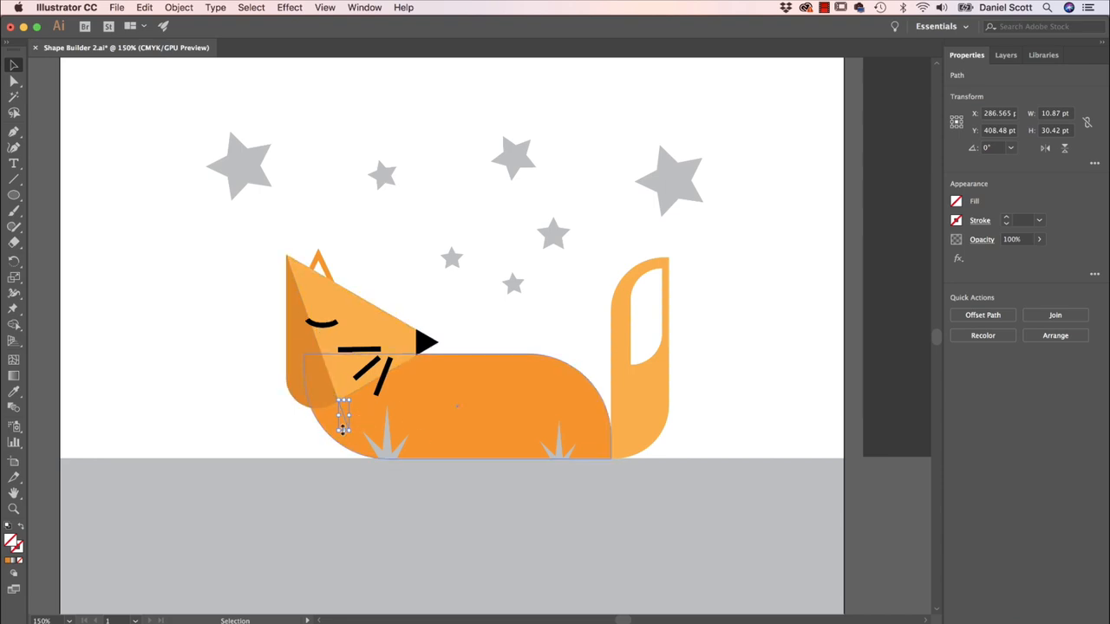
pyautogui.press('super+shift+a')
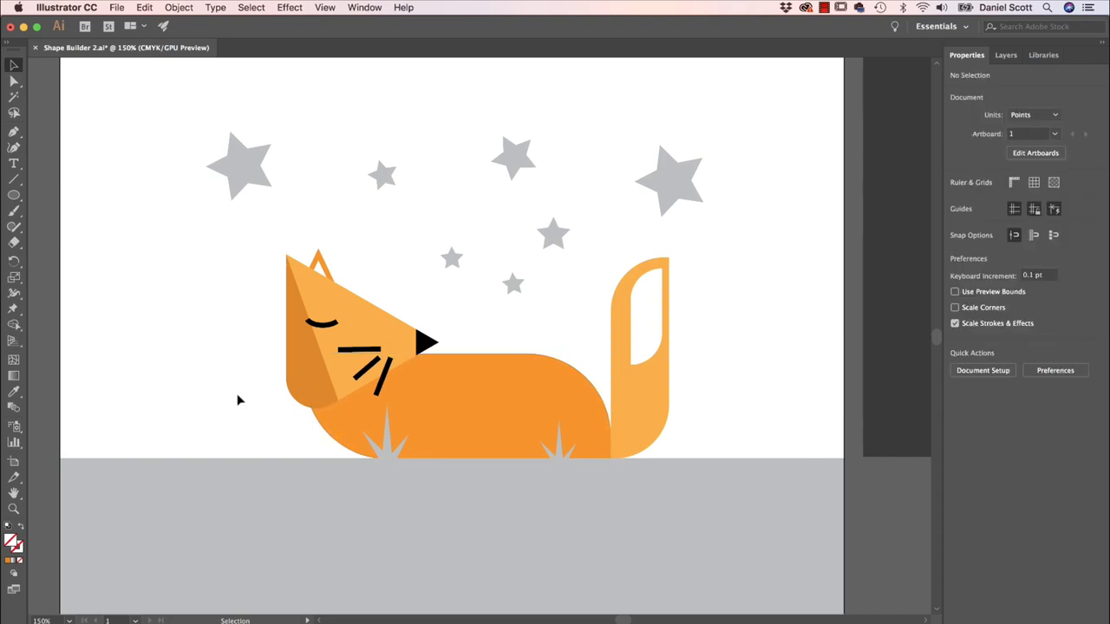
# - Draw a diagonal line about 178 pt wide and 113 pt high across the front of the fox's body, and select it with the body
pyautogui.click(14, 180)
pyautogui.moveTo(469, 348)
pyautogui.mouseDown()
pyautogui.moveTo(463, 247)
pyautogui.moveTo(369, 398)
pyautogui.moveTo(296, 456)
pyautogui.mouseUp()
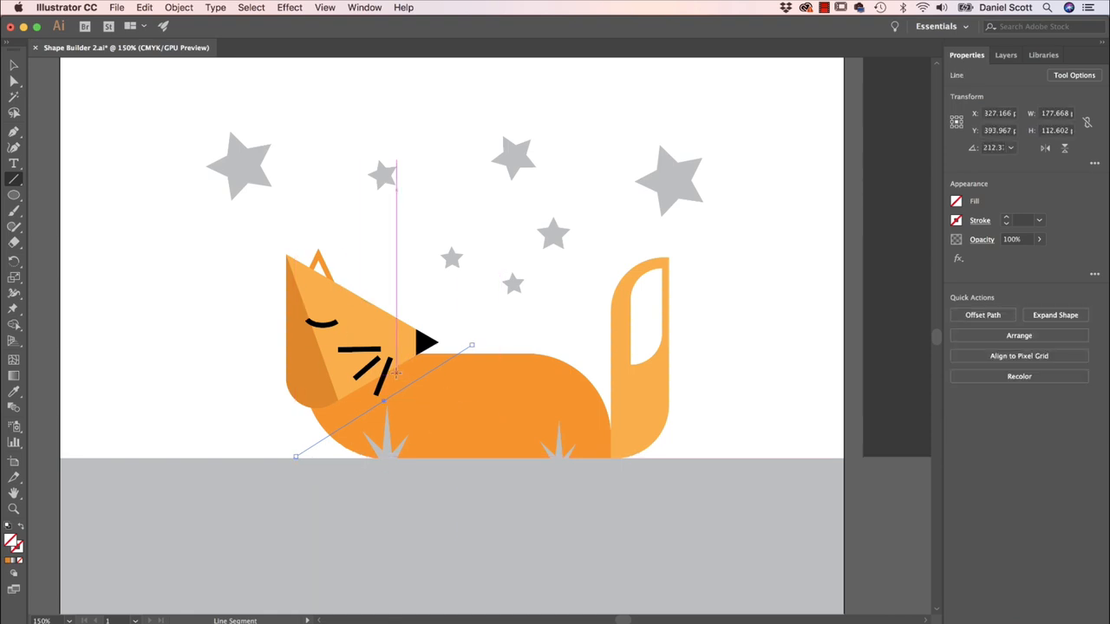
pyautogui.click(14, 65)
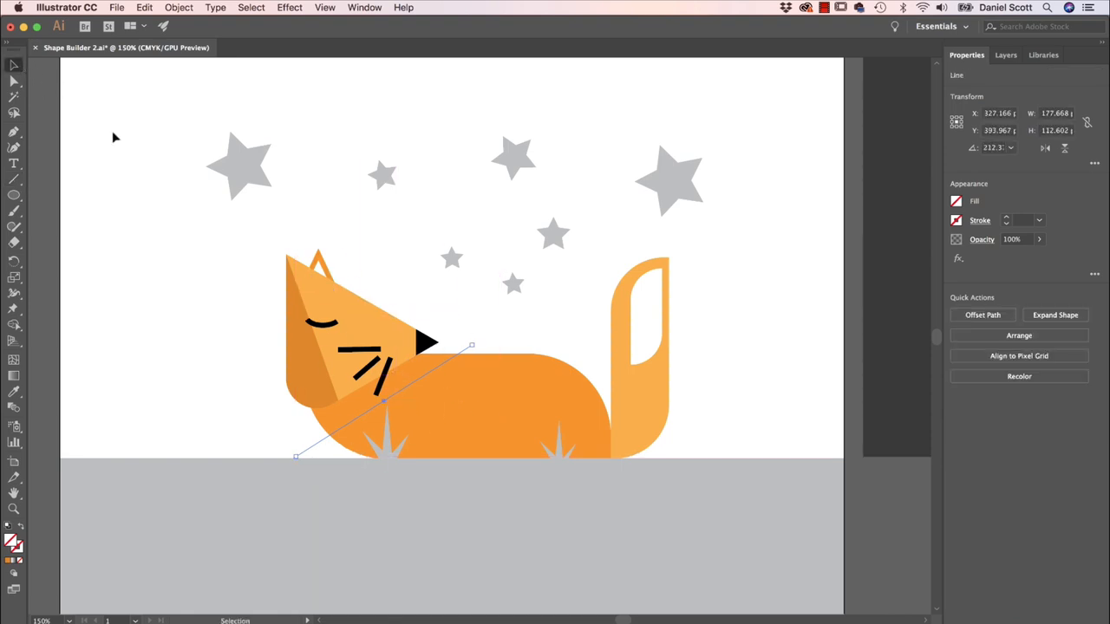
pyautogui.keyDown('shift'); pyautogui.click(488, 409); pyautogui.keyUp('shift')
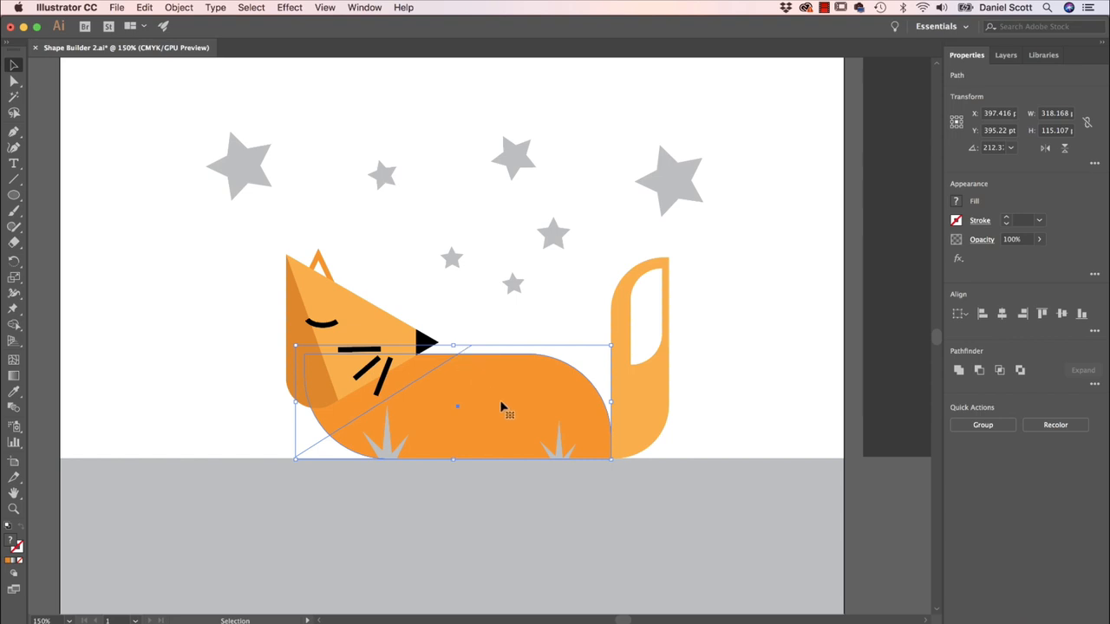
# - Activate Shape Builder for the body and line, and set the fill to the last used orange, C=0 M=50 Y=100 K=10
pyautogui.click(958, 203)
pyautogui.click(1003, 192)
pyautogui.click(14, 324)
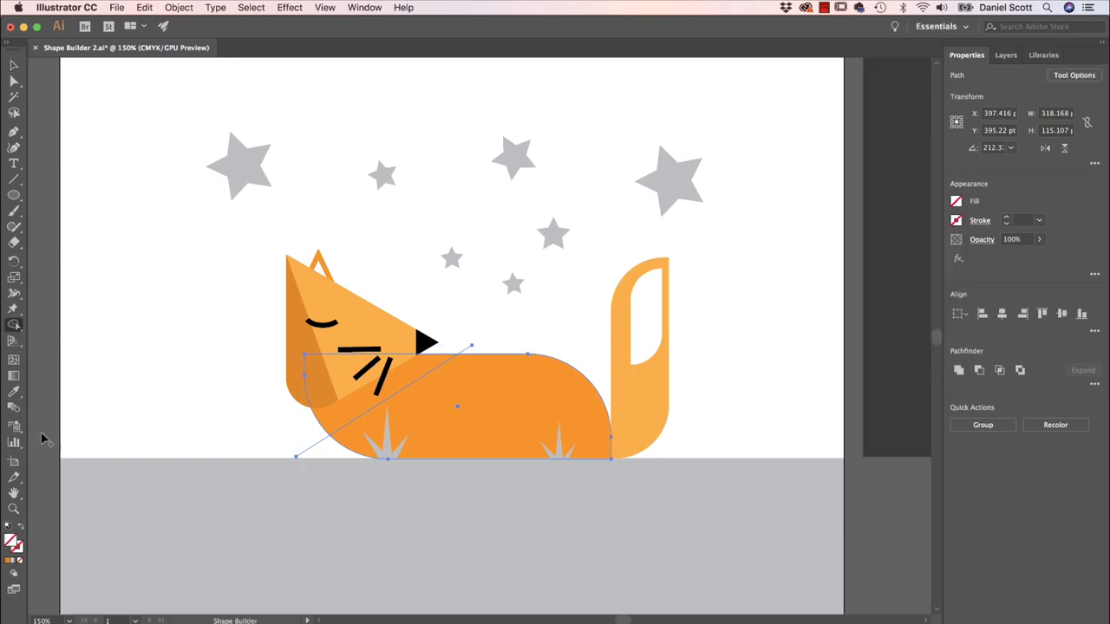
pyautogui.click(956, 204)
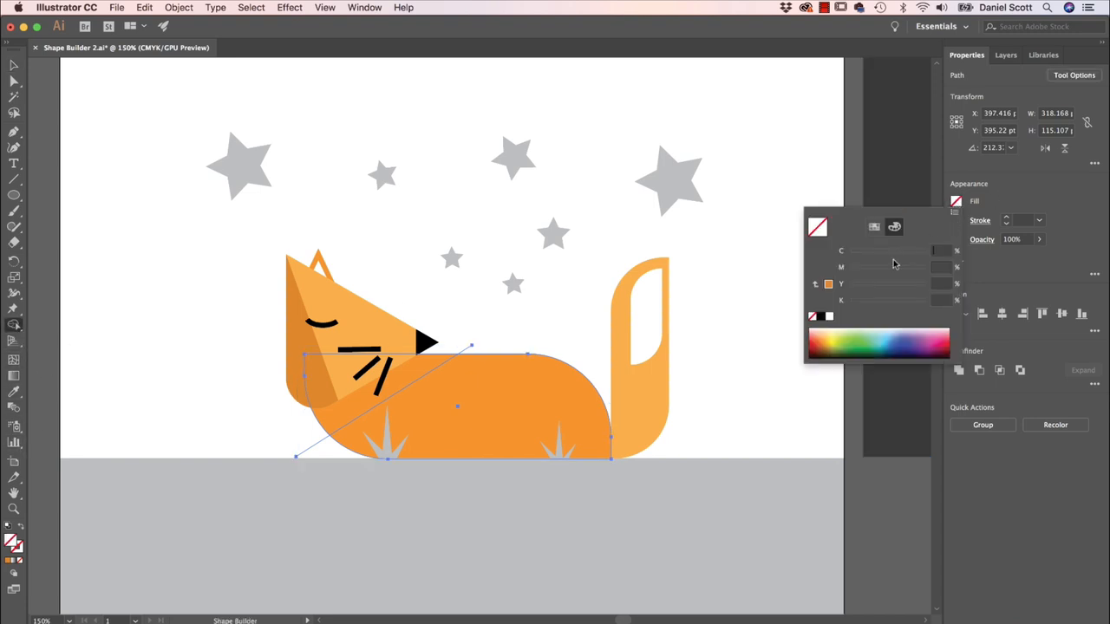
pyautogui.click(828, 285)
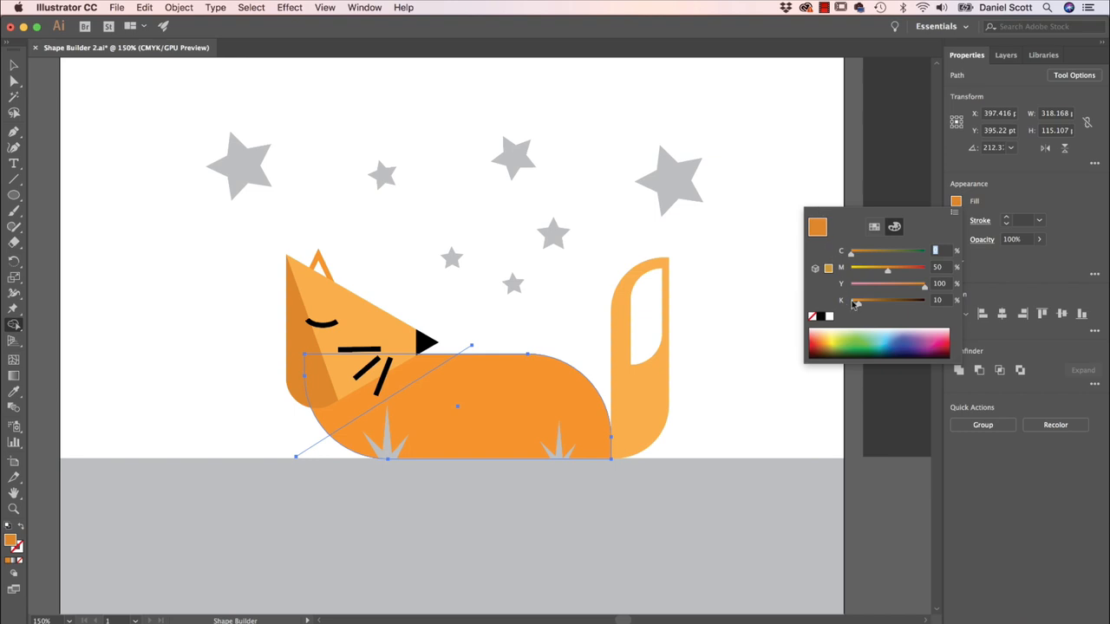
pyautogui.click(874, 228)
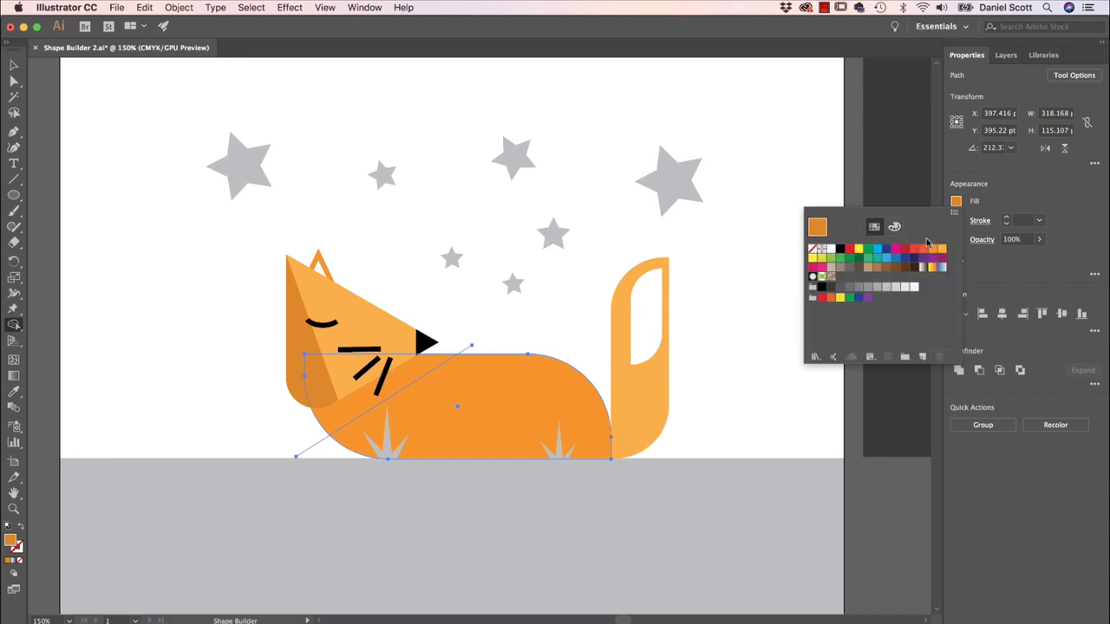
pyautogui.click(894, 227)
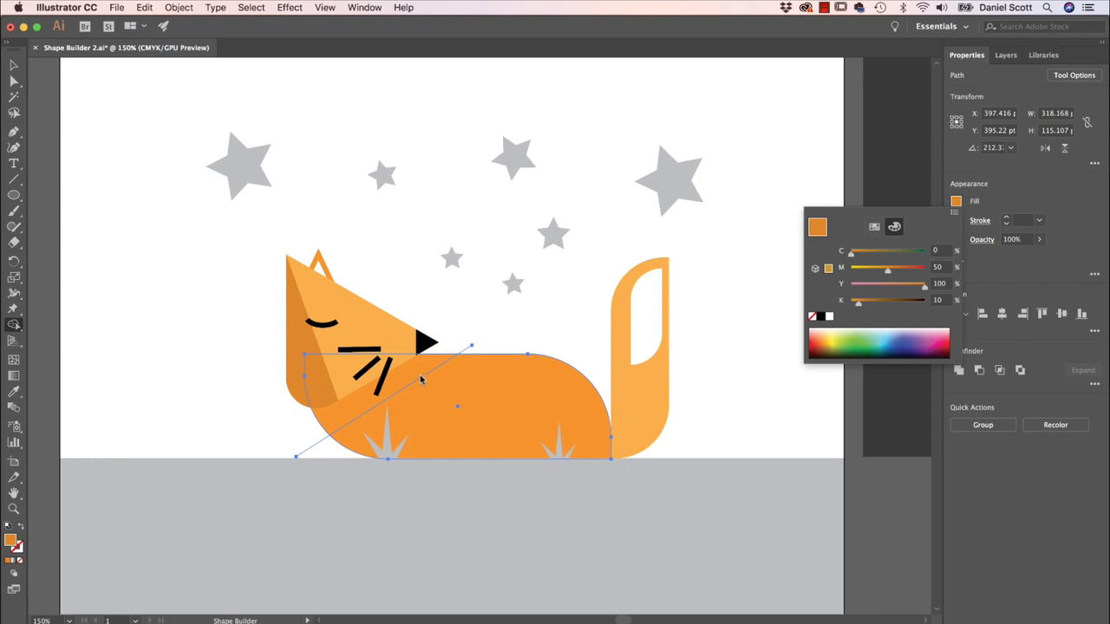
pyautogui.click(1023, 191)
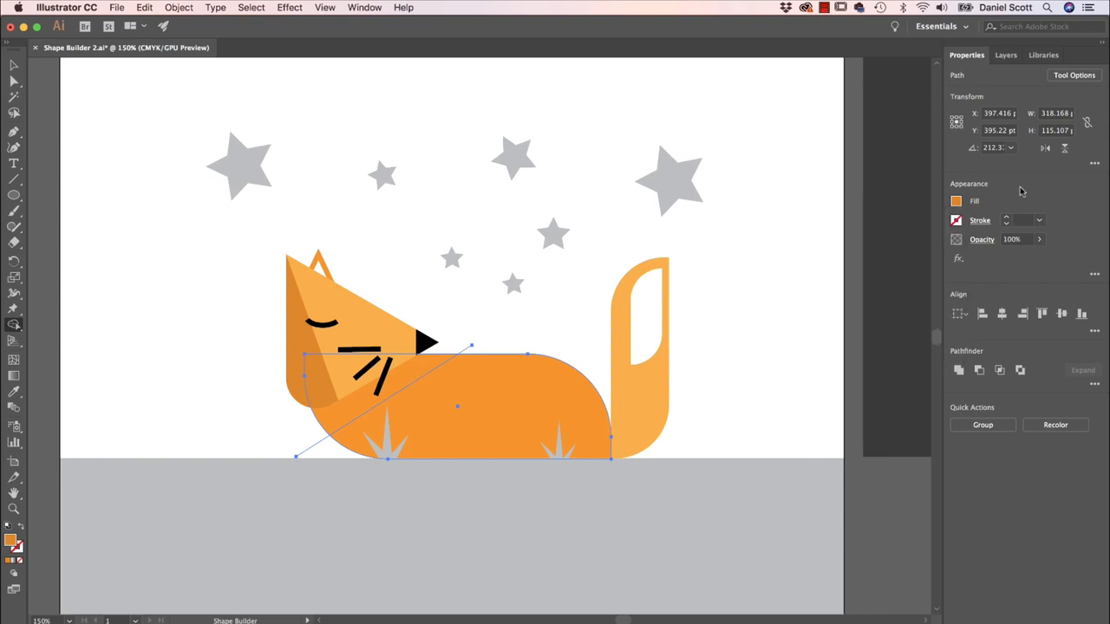
# - Split off the body section above the diagonal line as a darker orange neck shadow and deselect everything
pyautogui.moveTo(414, 380); pyautogui.dragTo(350, 459)
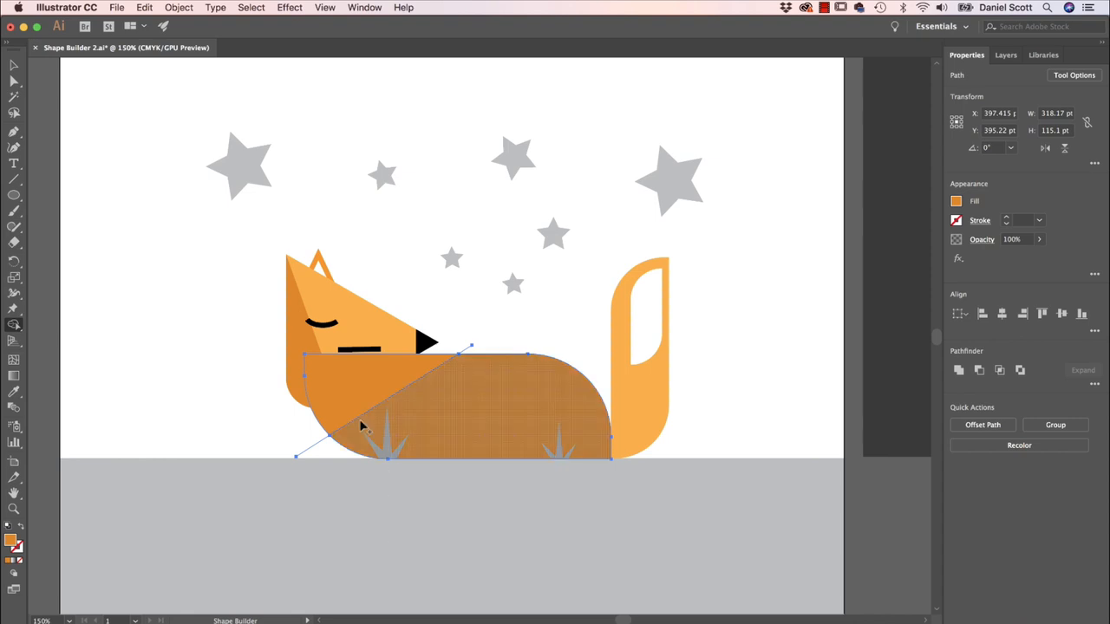
pyautogui.click(15, 67)
pyautogui.click(118, 278)
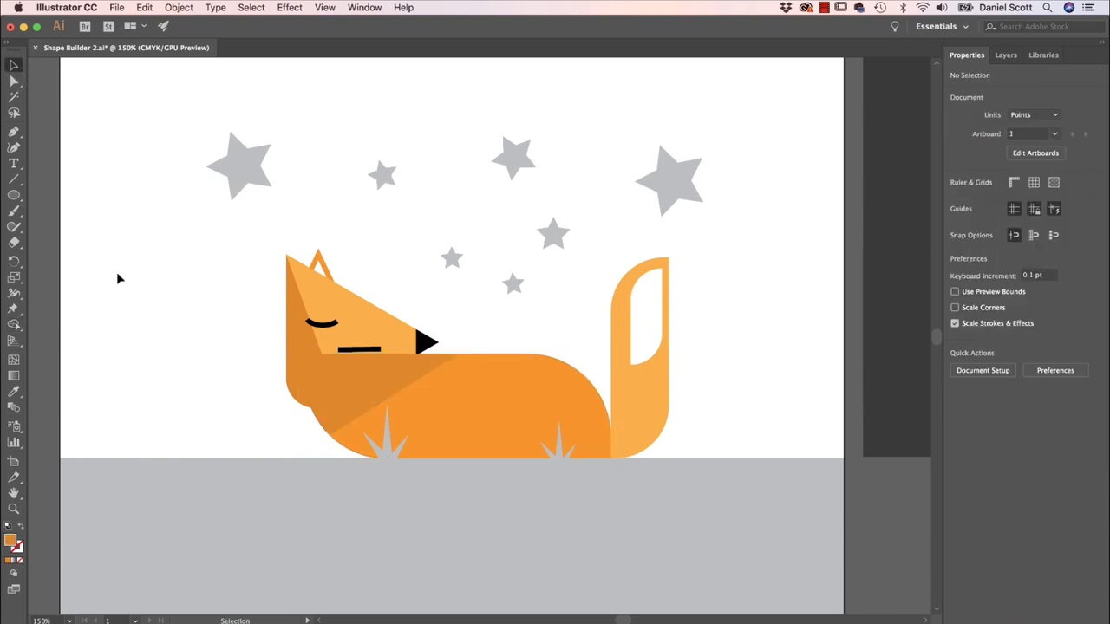
# - Try to send the dark orange neck shadow backward one level at a time
pyautogui.moveTo(359, 384); pyautogui.dragTo(249, 322)
pyautogui.press('super+z')
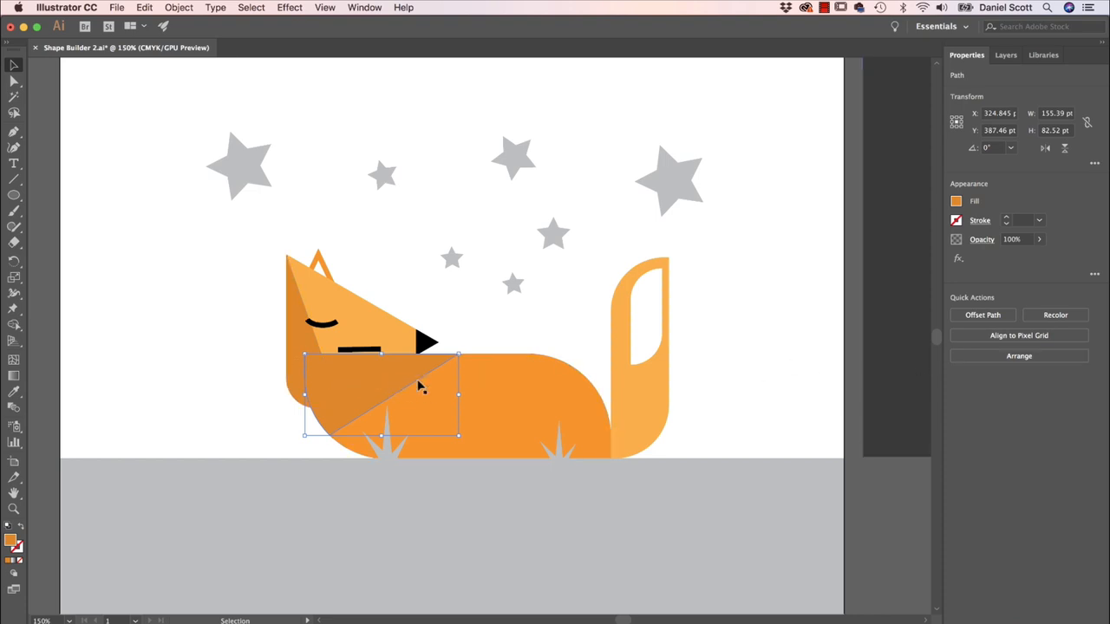
pyautogui.click(1022, 358)
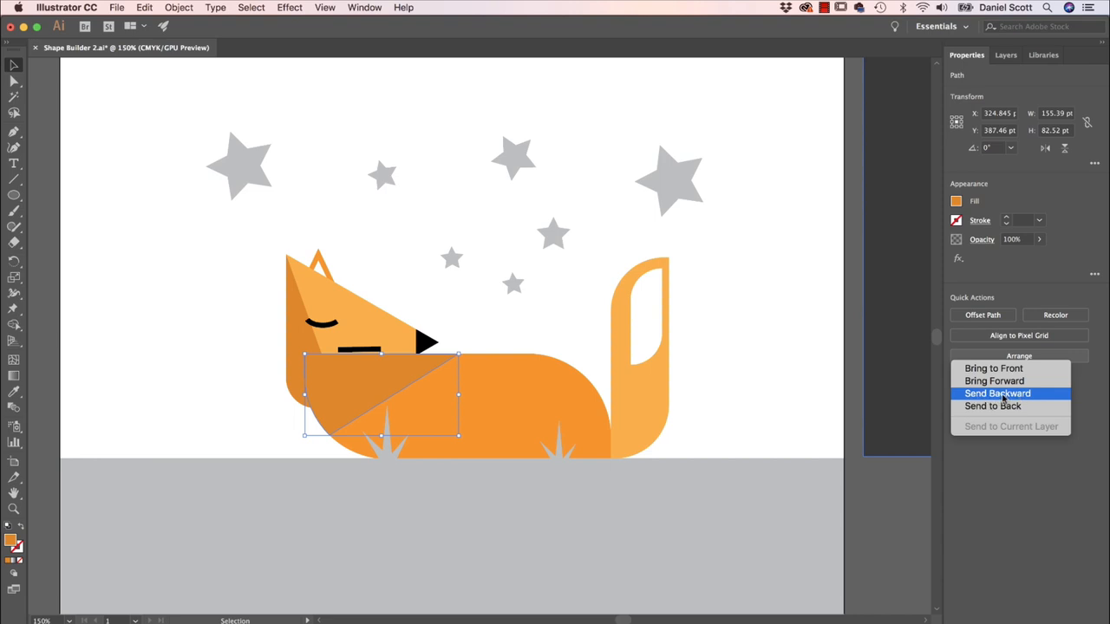
pyautogui.click(1004, 395)
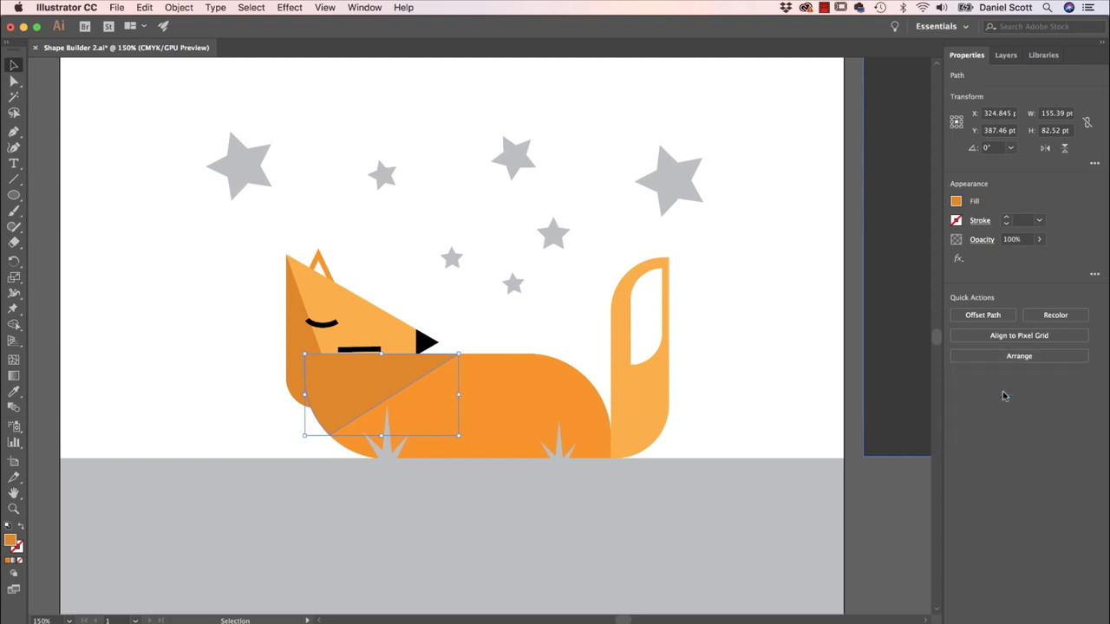
pyautogui.click(632, 418)
pyautogui.click(390, 415)
pyautogui.click(1005, 358)
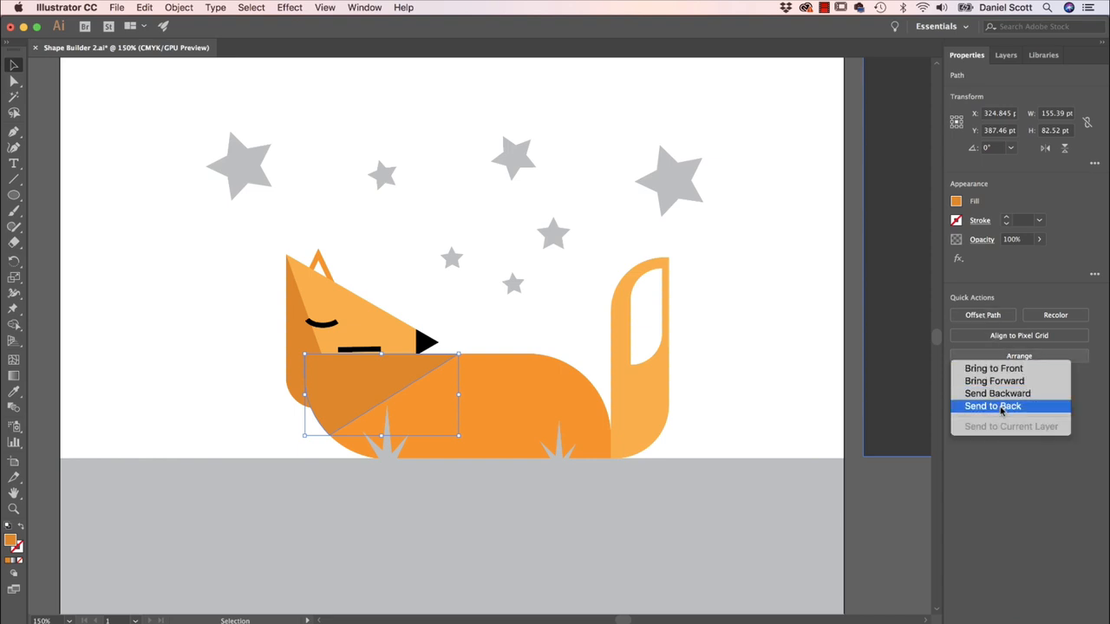
pyautogui.click(1007, 394)
pyautogui.click(1017, 358)
pyautogui.click(1008, 391)
# - Send the dark orange neck shadow to the back and deselect it
pyautogui.click(1013, 358)
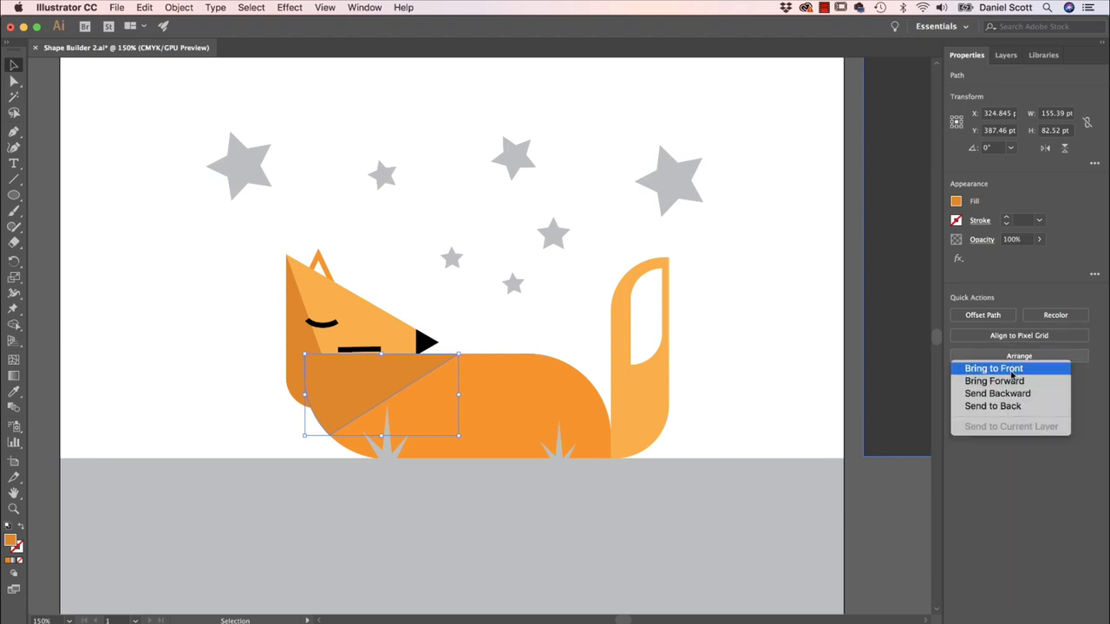
pyautogui.click(993, 407)
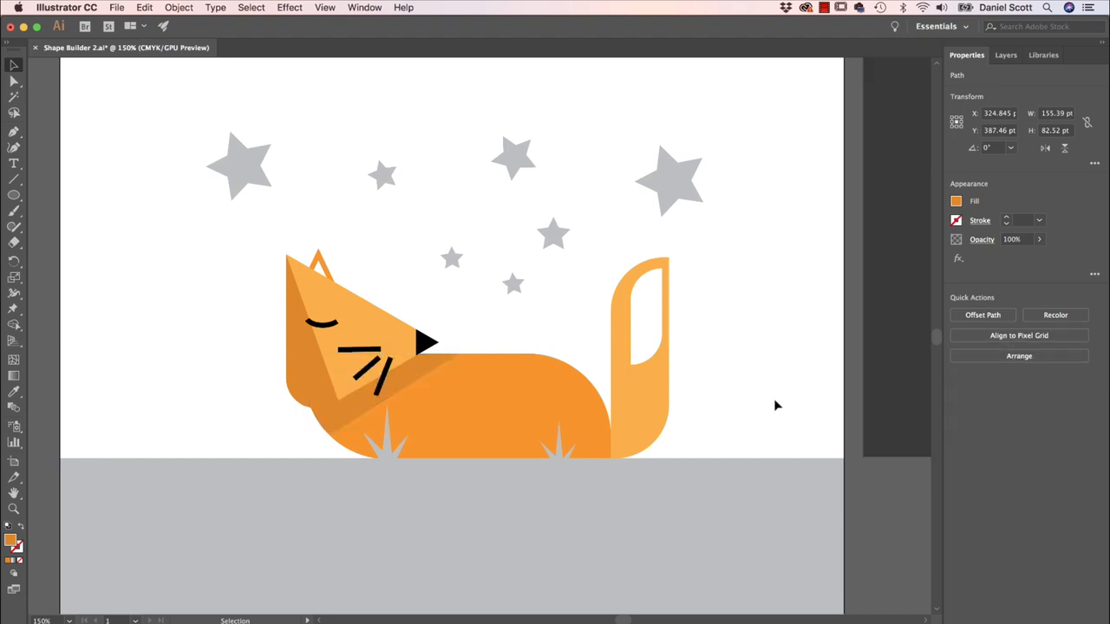
pyautogui.click(777, 416)
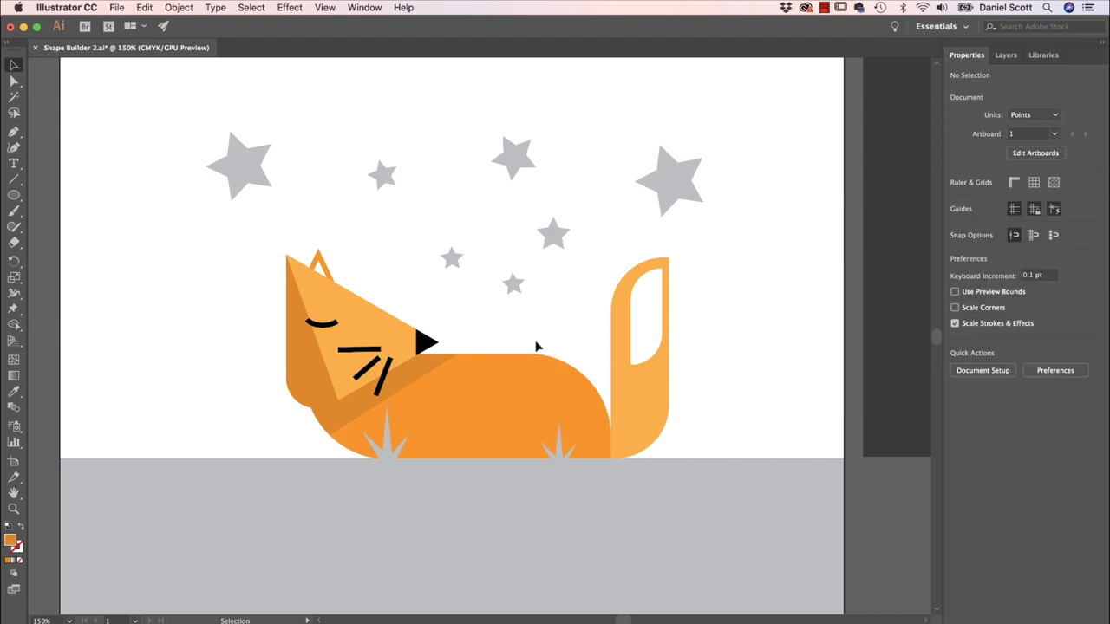
# - Duplicate the main body shape, enlarge the copy to about 364 by 136 pt, and place it over the original, offset down and left
pyautogui.click(486, 413)
pyautogui.press('a')
pyautogui.press('super+c')
pyautogui.press('super+v')
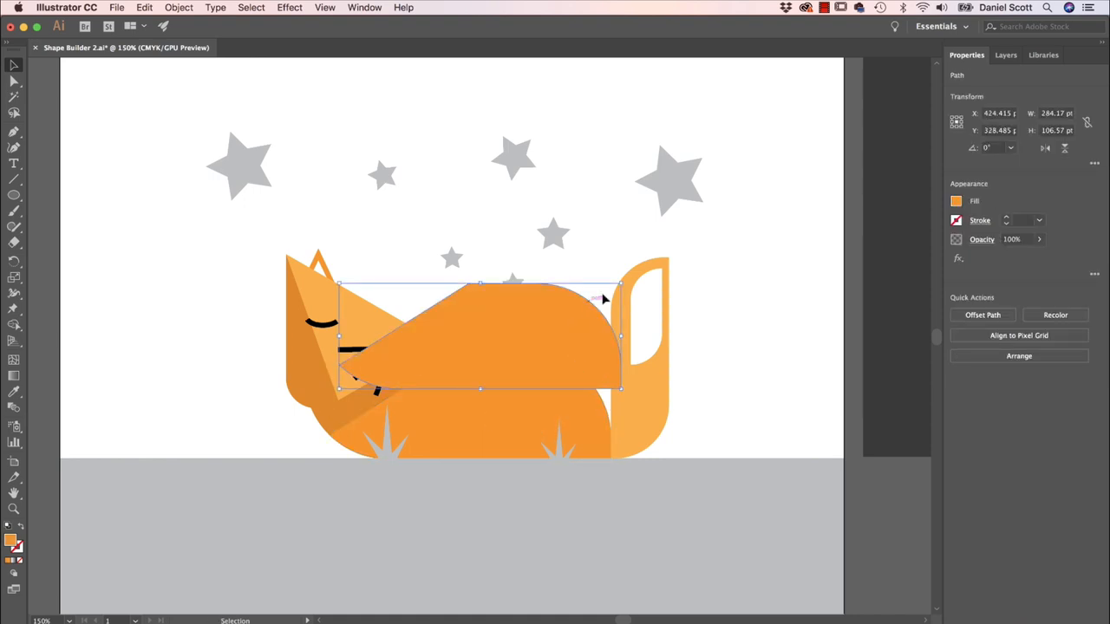
pyautogui.moveTo(622, 282); pyautogui.dragTo(694, 248)
pyautogui.moveTo(592, 325); pyautogui.dragTo(483, 418)
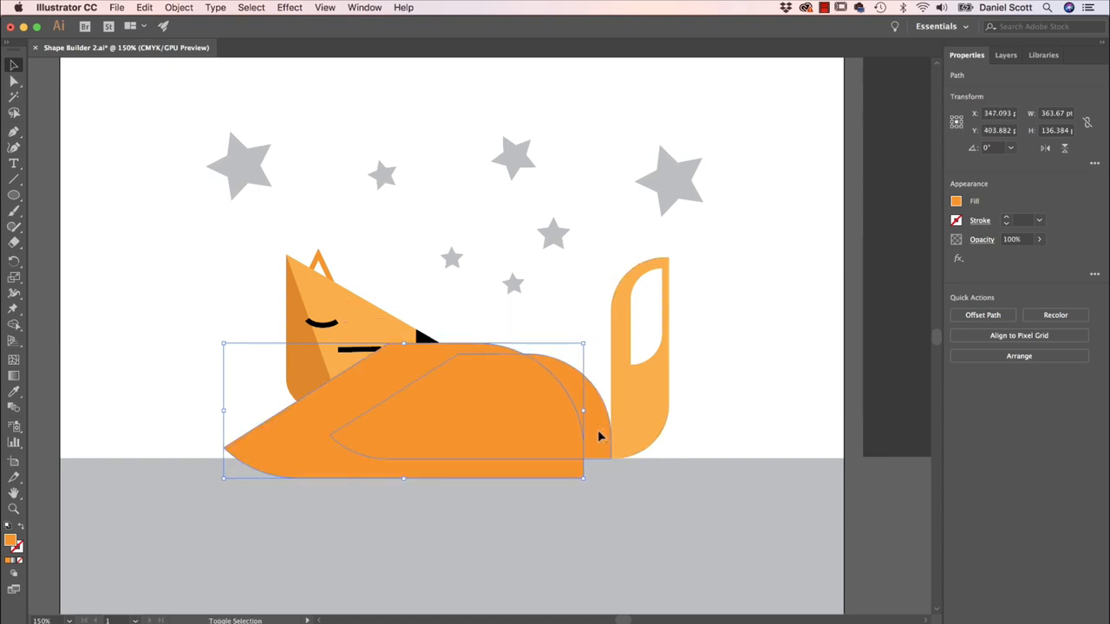
# - Split off the body's rear edge outside the enlarged copy with Shape Builder, using a darker orange fill with black at 10%
pyautogui.keyDown('shift'); pyautogui.click(599, 430); pyautogui.keyUp('shift')
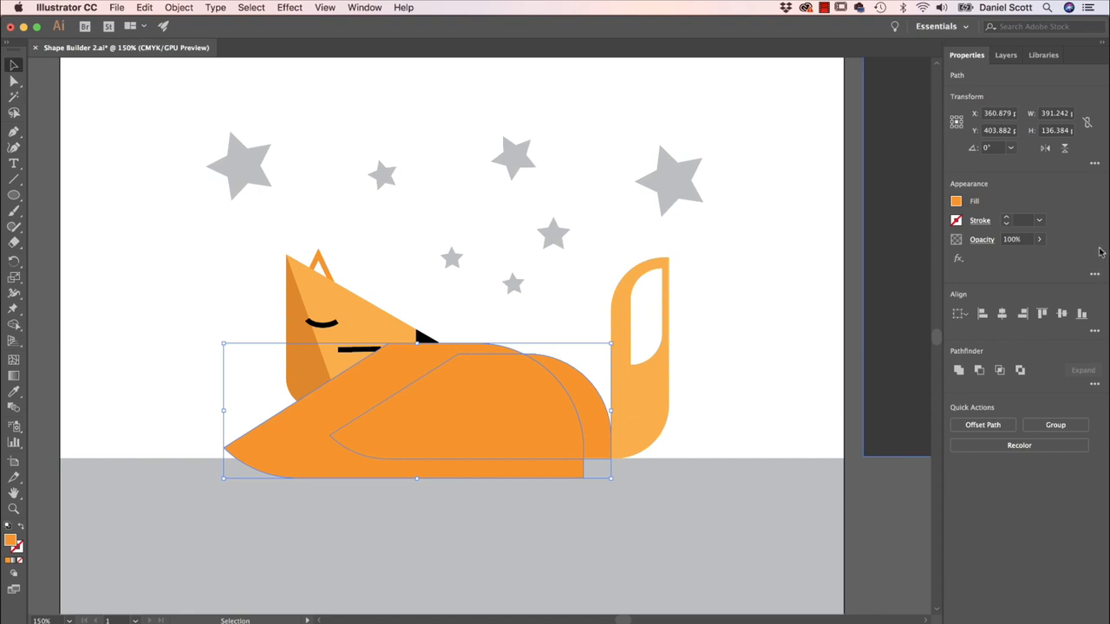
pyautogui.click(19, 323)
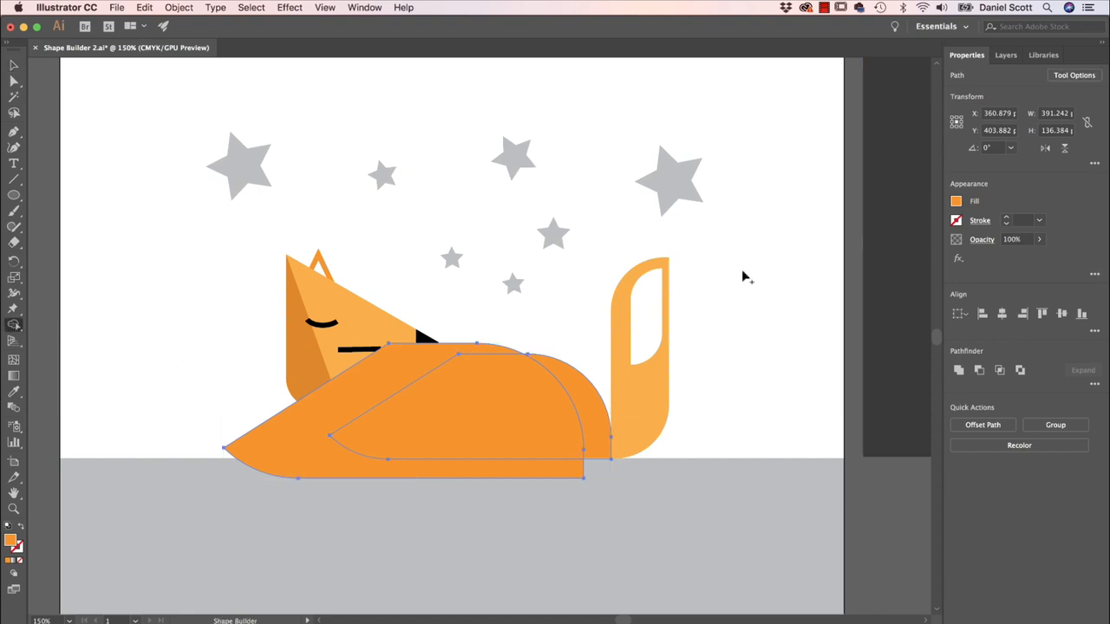
pyautogui.click(955, 202)
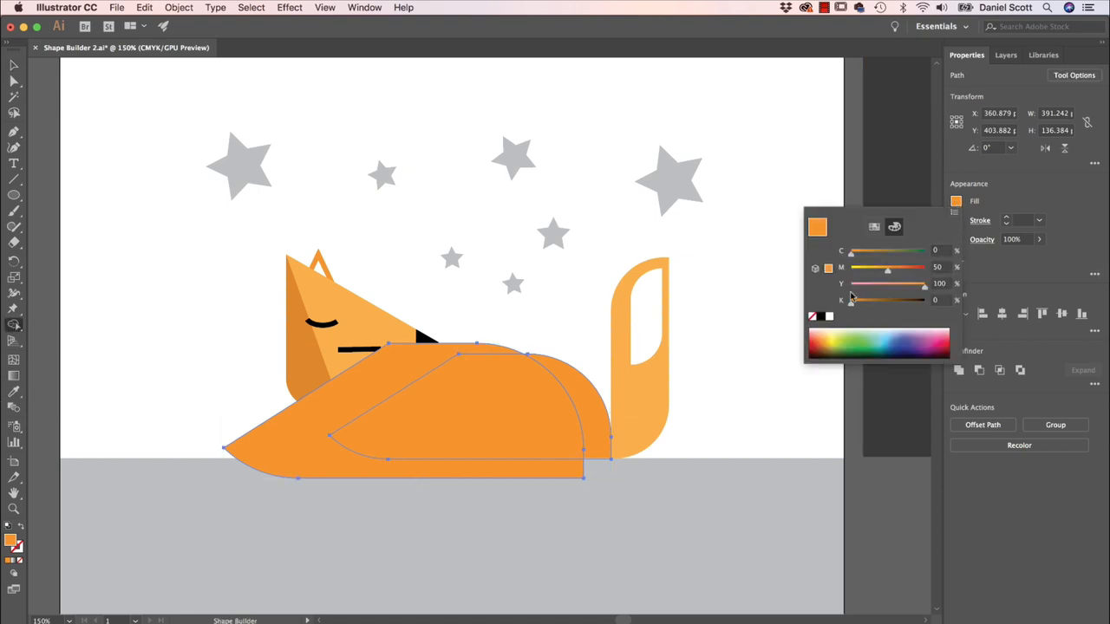
pyautogui.click(828, 269)
pyautogui.click(939, 300)
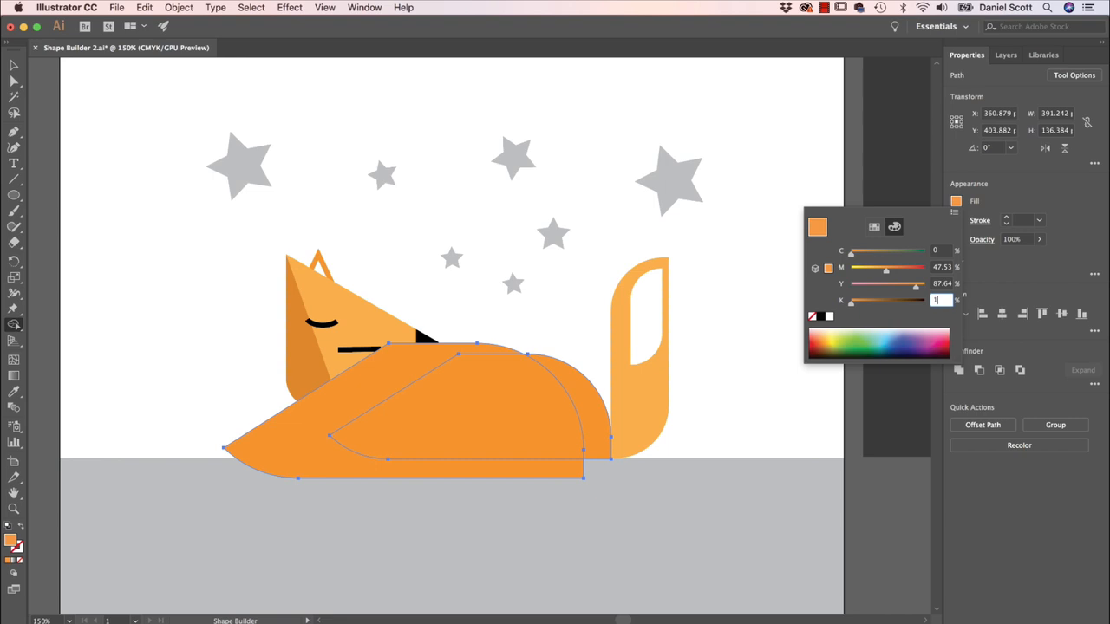
pyautogui.write('10')
pyautogui.press('Return')
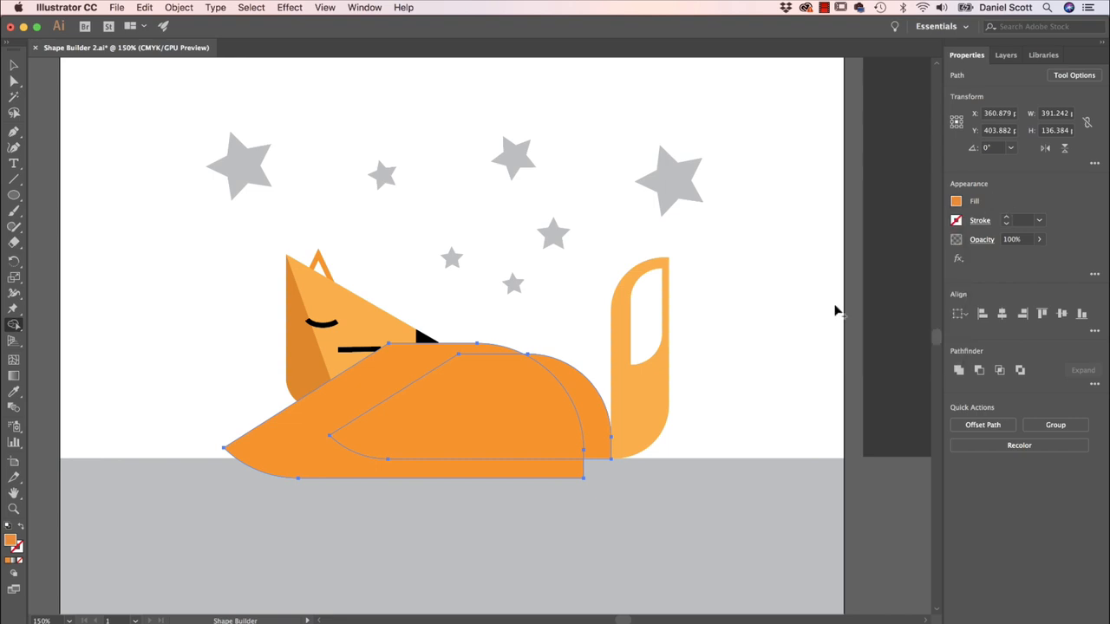
# - Deselect everything and delete the leftover enlarged body copy to reveal the shaded body
pyautogui.click(14, 65)
pyautogui.click(156, 296)
pyautogui.click(517, 428)
pyautogui.press('Delete')
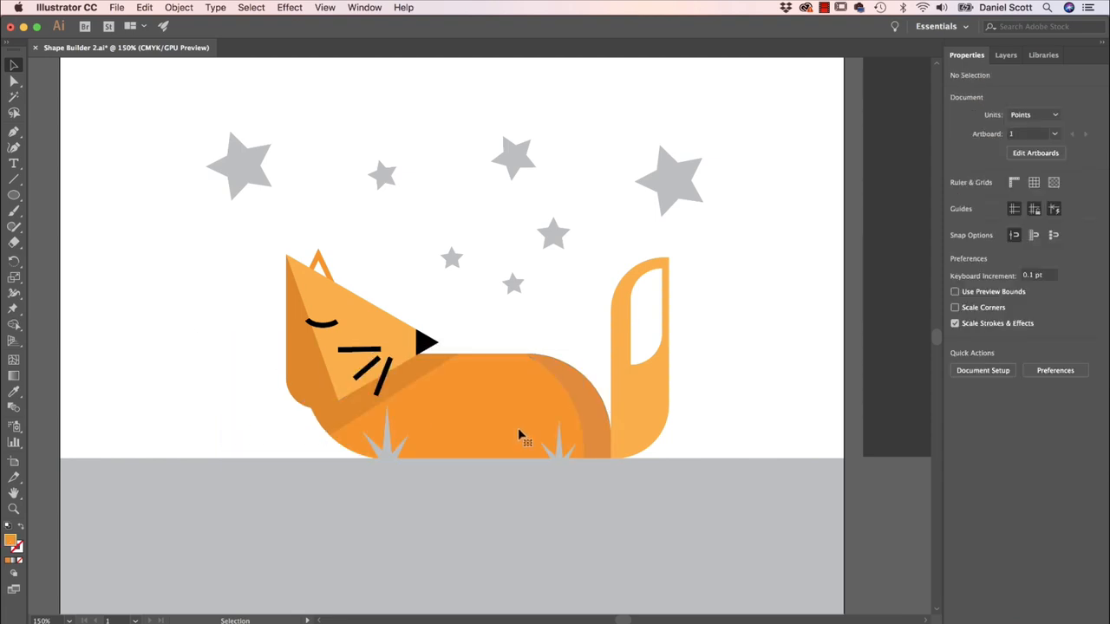
# - Duplicate the tail shape, enlarge the copy to about 73 by 252 pt, and place it over the original, offset up and left
pyautogui.click(646, 395)
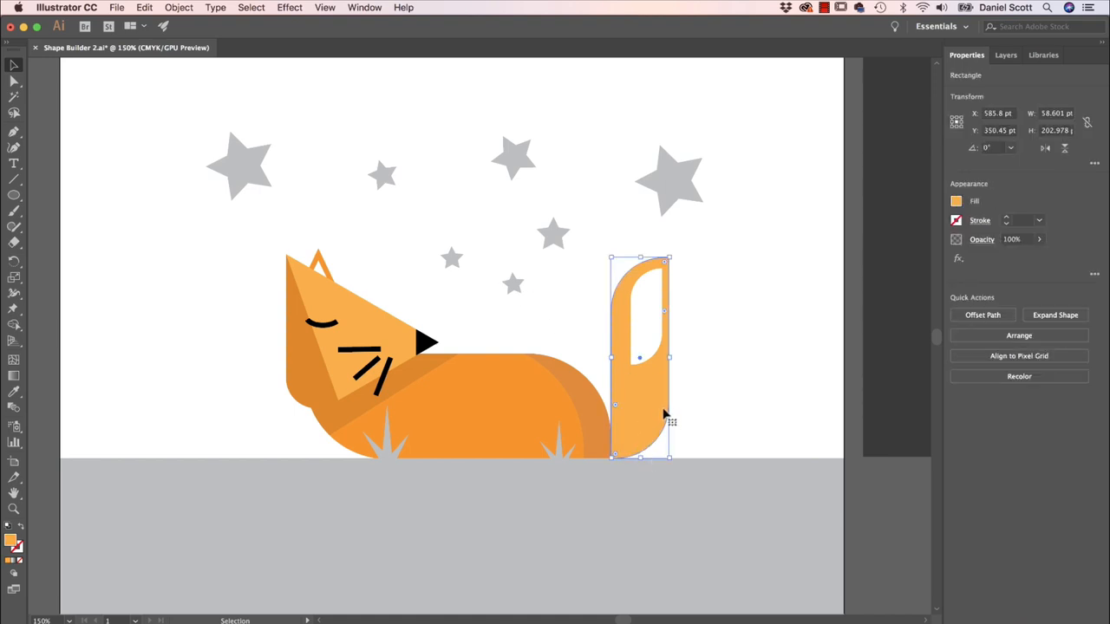
pyautogui.moveTo(667, 260); pyautogui.dragTo(524, 186)
pyautogui.moveTo(488, 364); pyautogui.dragTo(619, 387)
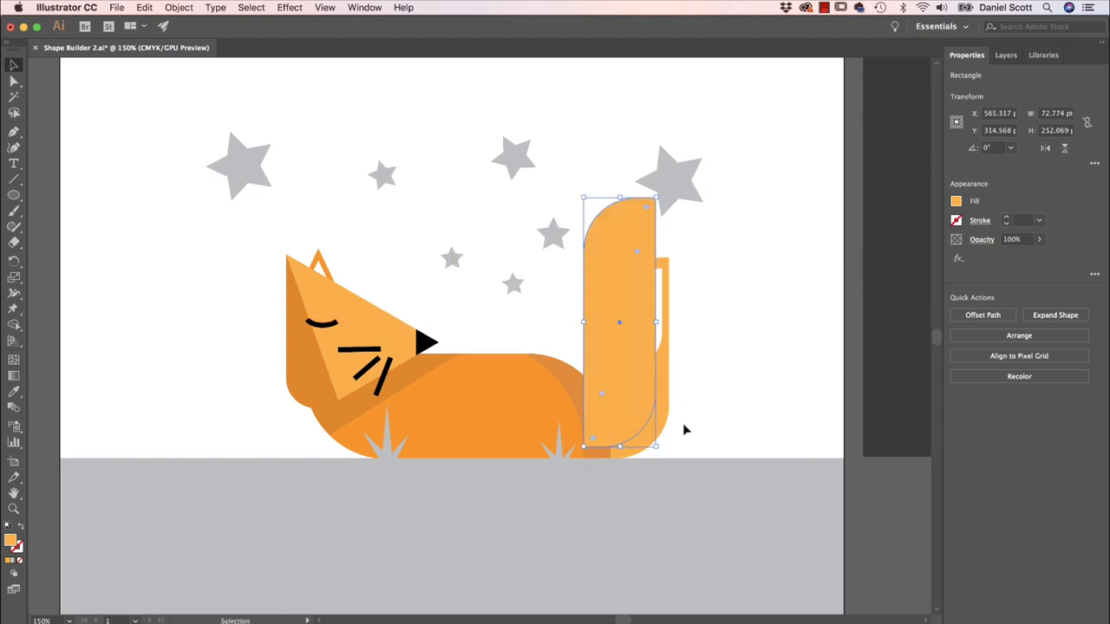
# - Split off the tail's outer edge beyond the enlarged copy with Shape Builder, using a darker orange fill with black at 10%
pyautogui.keyDown('shift'); pyautogui.click(668, 397); pyautogui.keyUp('shift')
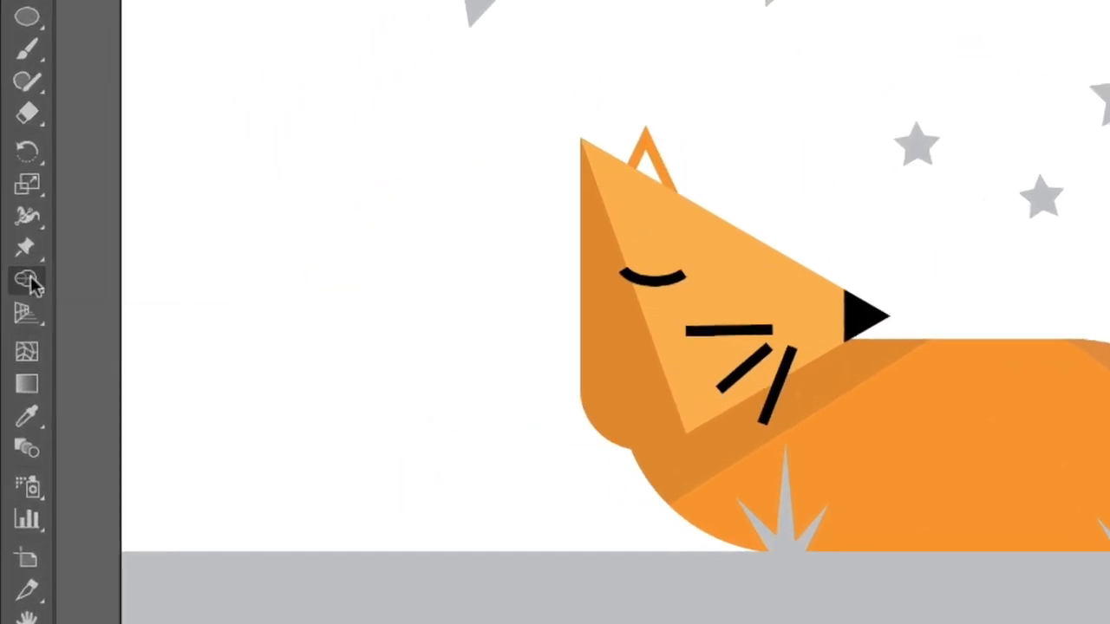
pyautogui.click(26, 283)
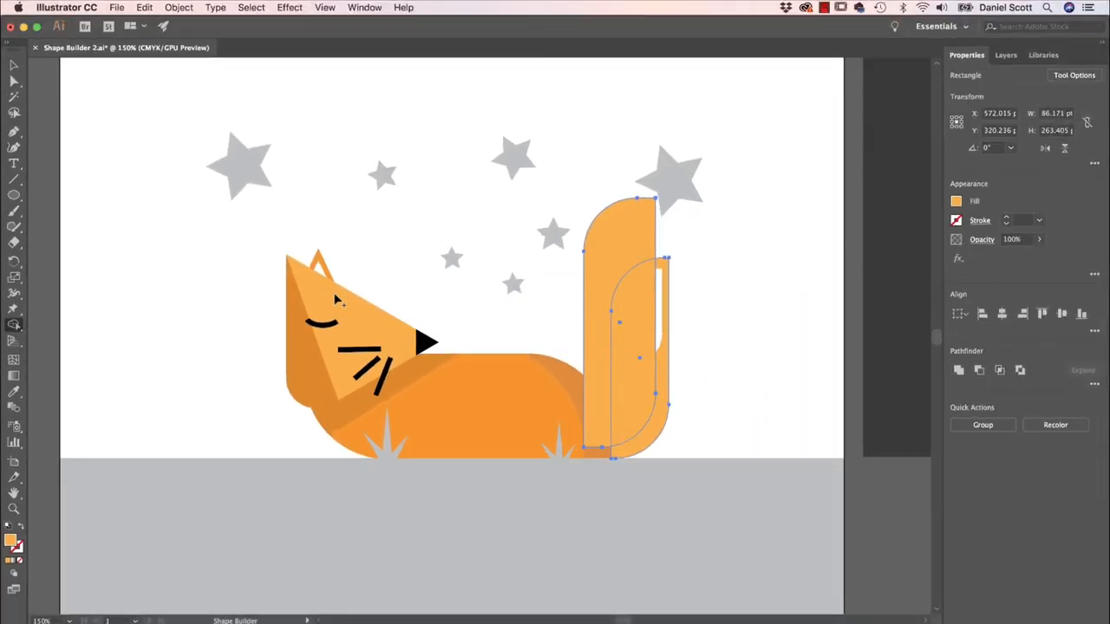
pyautogui.press('v')
pyautogui.hotkey('shift', 'm')
pyautogui.click(956, 202)
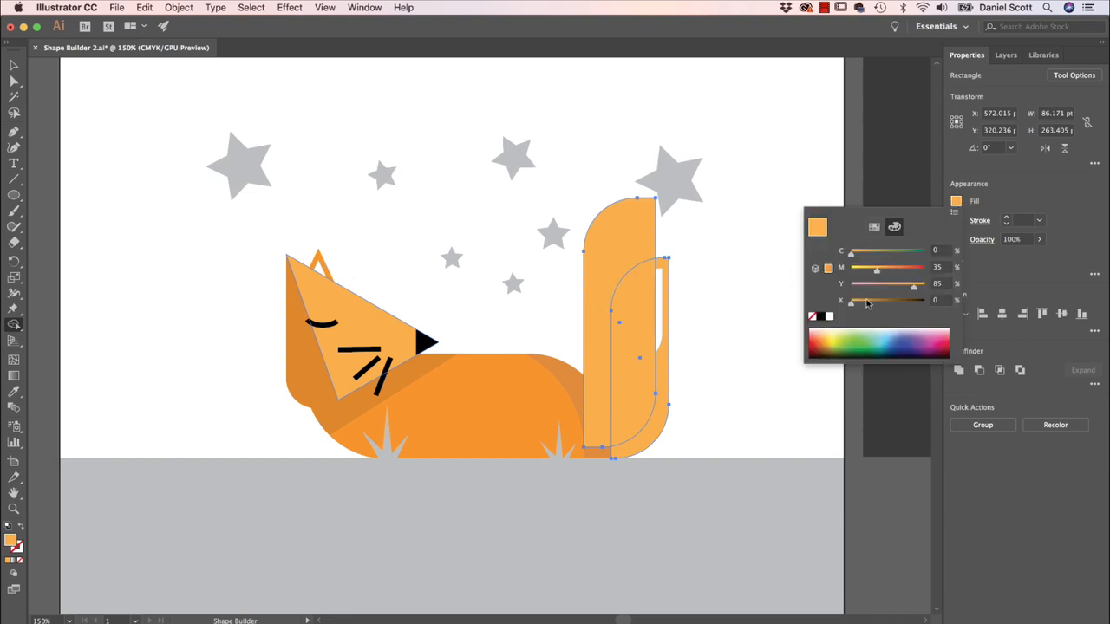
pyautogui.click(939, 300)
pyautogui.write('10')
pyautogui.press('Tab')
pyautogui.click(1058, 256)
pyautogui.click(662, 411)
pyautogui.press('v')
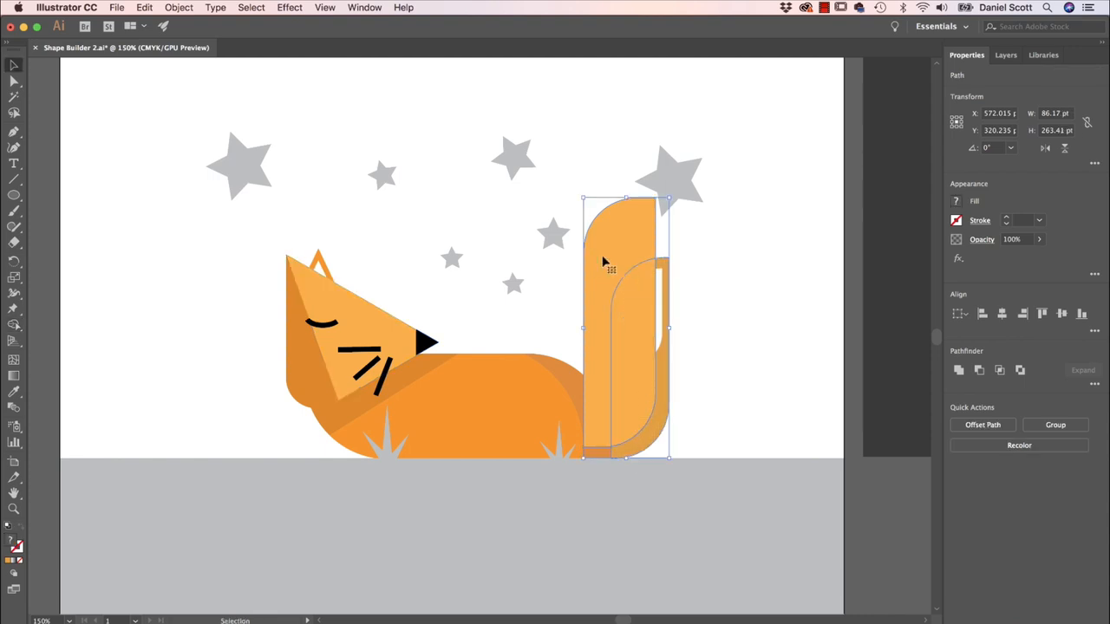
# - Deselect the tail pieces and delete the leftover enlarged tail copy
pyautogui.click(714, 252)
pyautogui.click(602, 251)
pyautogui.press('Delete')
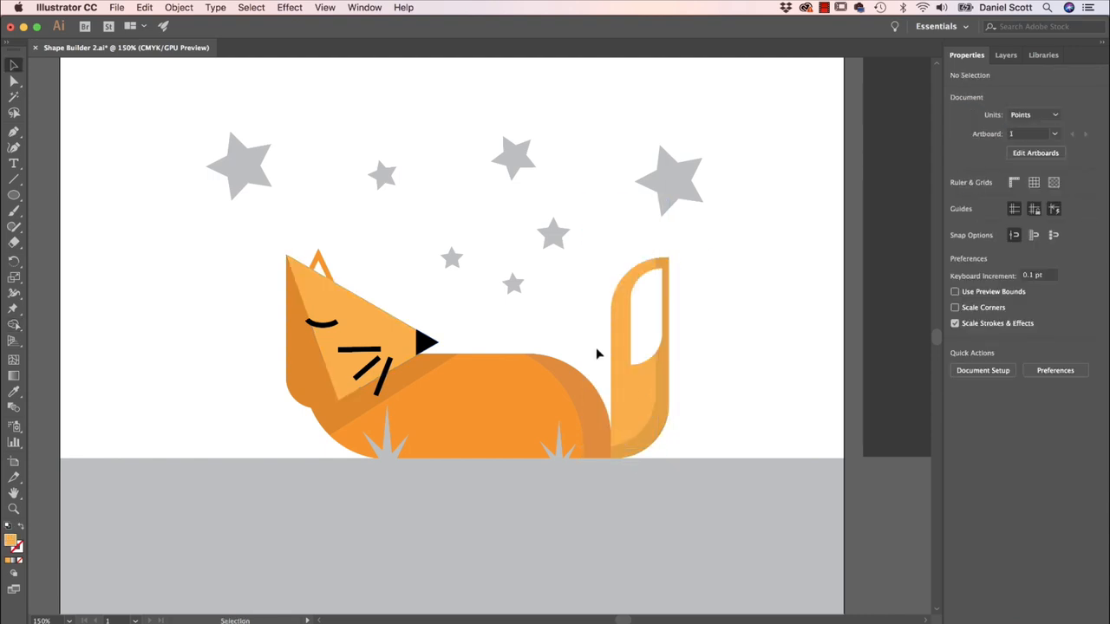
# - Draw a diagonal line across the grey ground from the base of the front grass tuft to just below the artboard
pyautogui.click(14, 179)
pyautogui.moveTo(373, 460); pyautogui.dragTo(711, 455)
pyautogui.press('v')
# - Split off the ground section above the diagonal line with Shape Builder, fill it with a darker grey swatch, and deselect it
pyautogui.keyDown('shift'); pyautogui.click(739, 375); pyautogui.keyUp('shift')
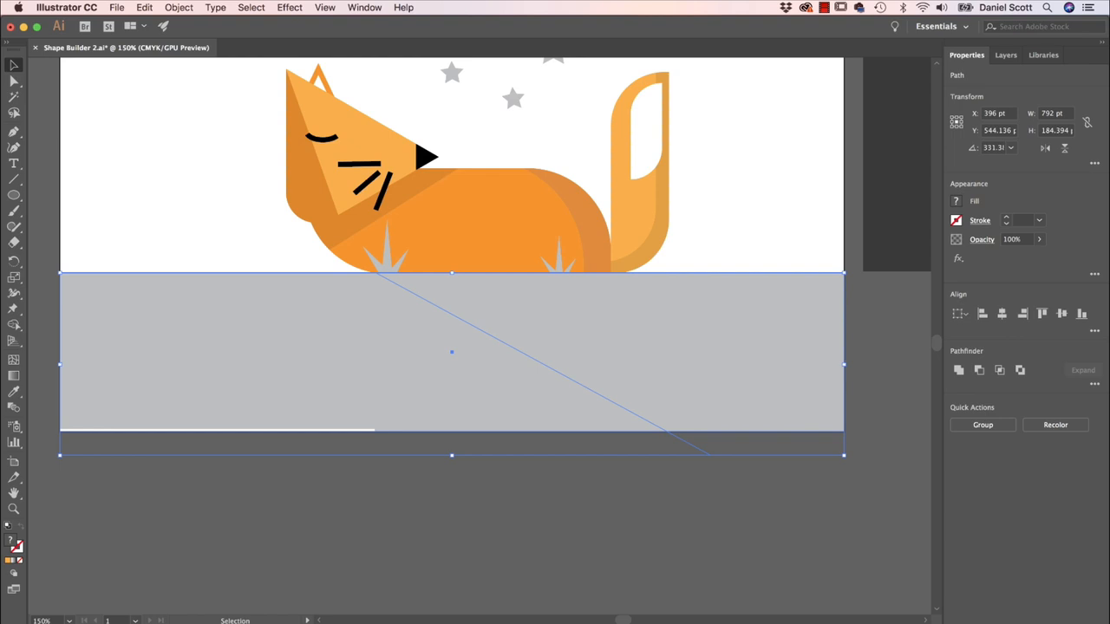
pyautogui.hotkey('shift', 'm')
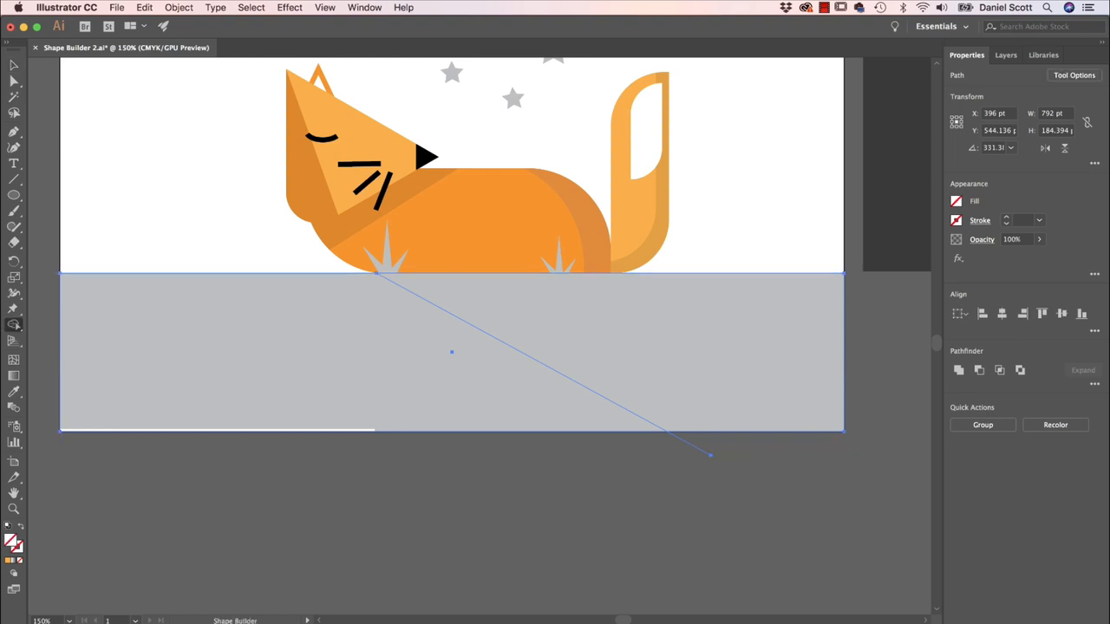
pyautogui.click(957, 203)
pyautogui.click(874, 226)
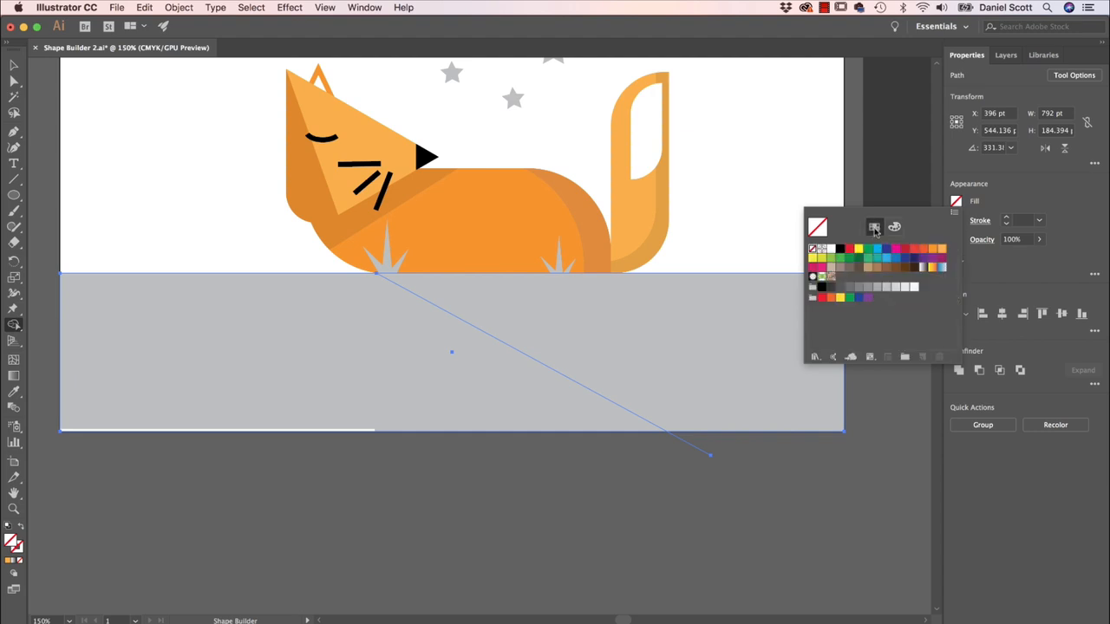
pyautogui.click(882, 290)
pyautogui.click(699, 343)
pyautogui.press('v')
pyautogui.click(526, 508)
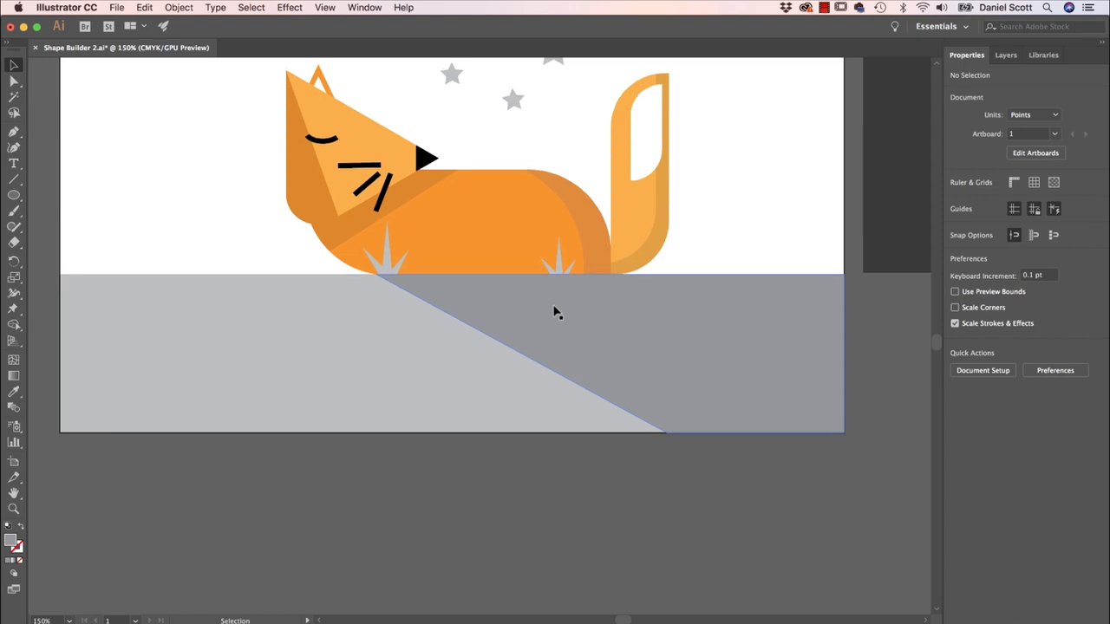
# - Move the dark grey rectangle from beside the artboard over the sky area, aligned with the artboard edges and the ground
pyautogui.scroll(3, 555, 310)
pyautogui.scroll(4, 557, 323)
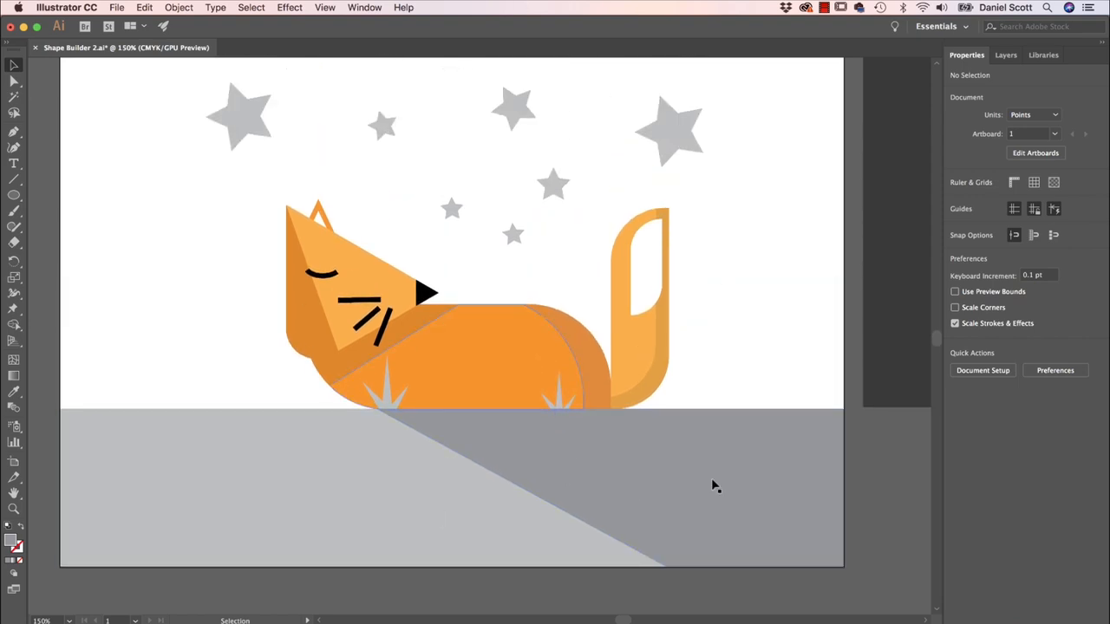
pyautogui.scroll(1, 196, 171)
pyautogui.scroll(3, 488, 225)
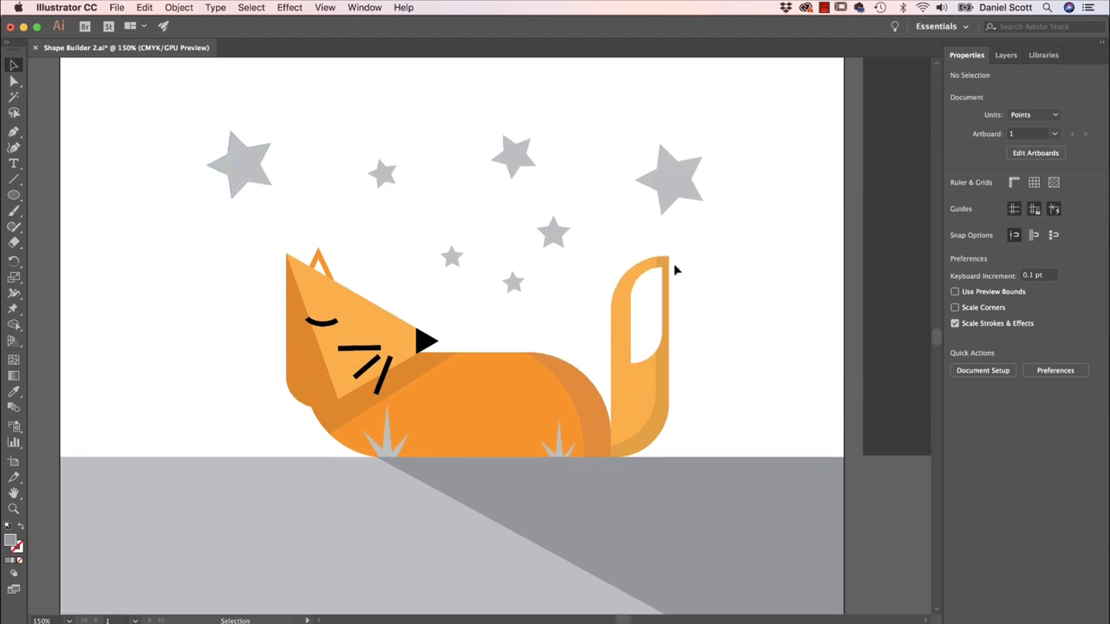
pyautogui.moveTo(871, 239); pyautogui.dragTo(102, 235)
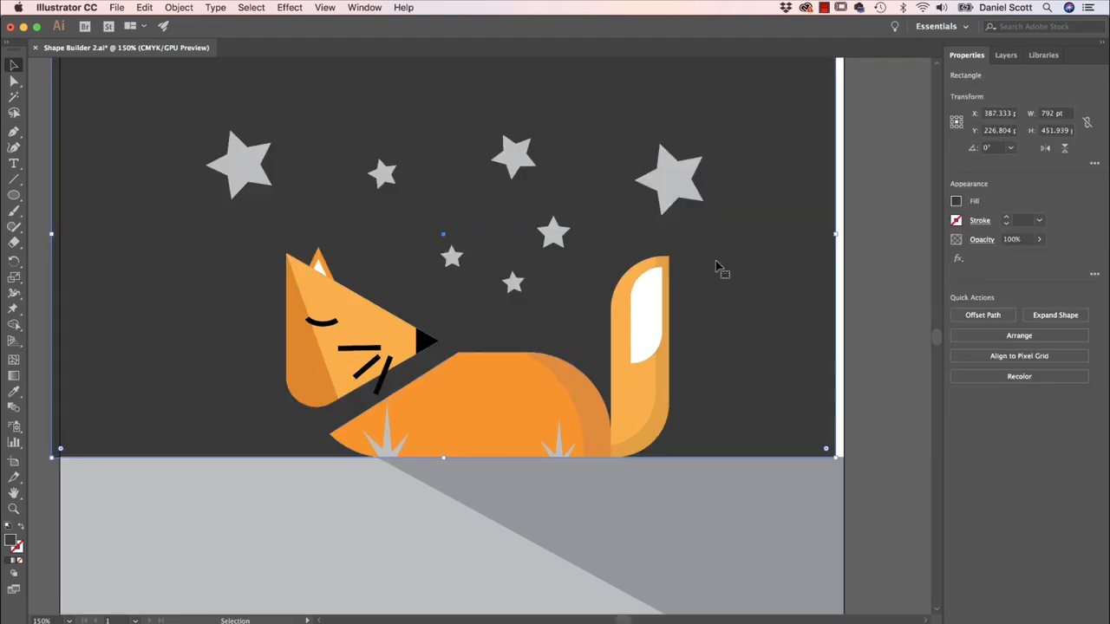
pyautogui.moveTo(777, 253); pyautogui.dragTo(785, 251)
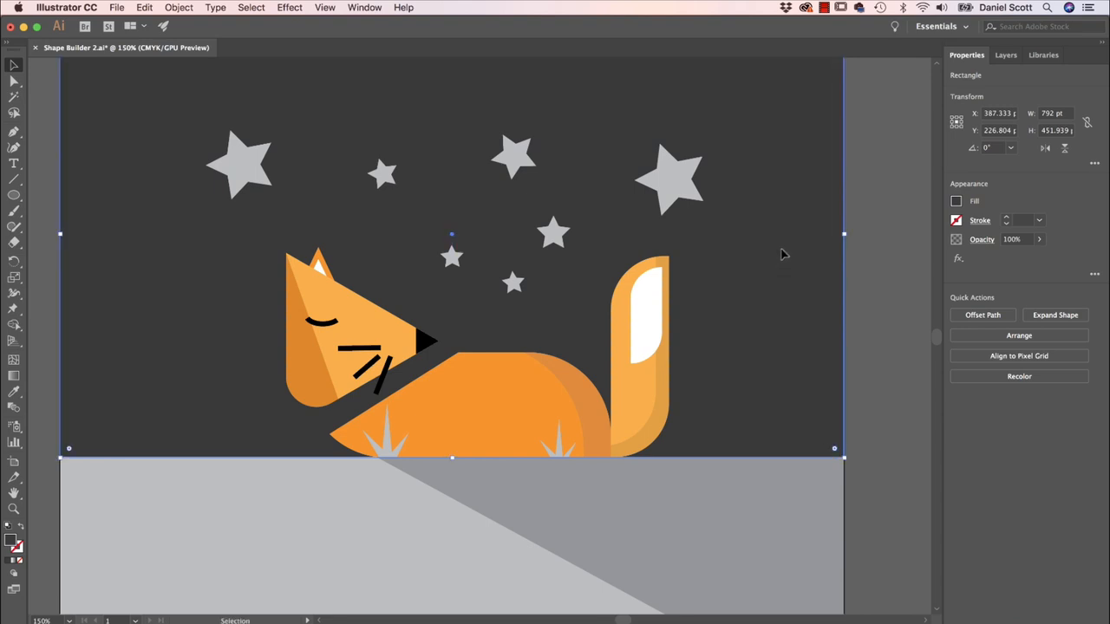
# - Send the dark grey sky rectangle to the back and deselect it
pyautogui.rightClick(785, 178)
pyautogui.moveTo(828, 379)
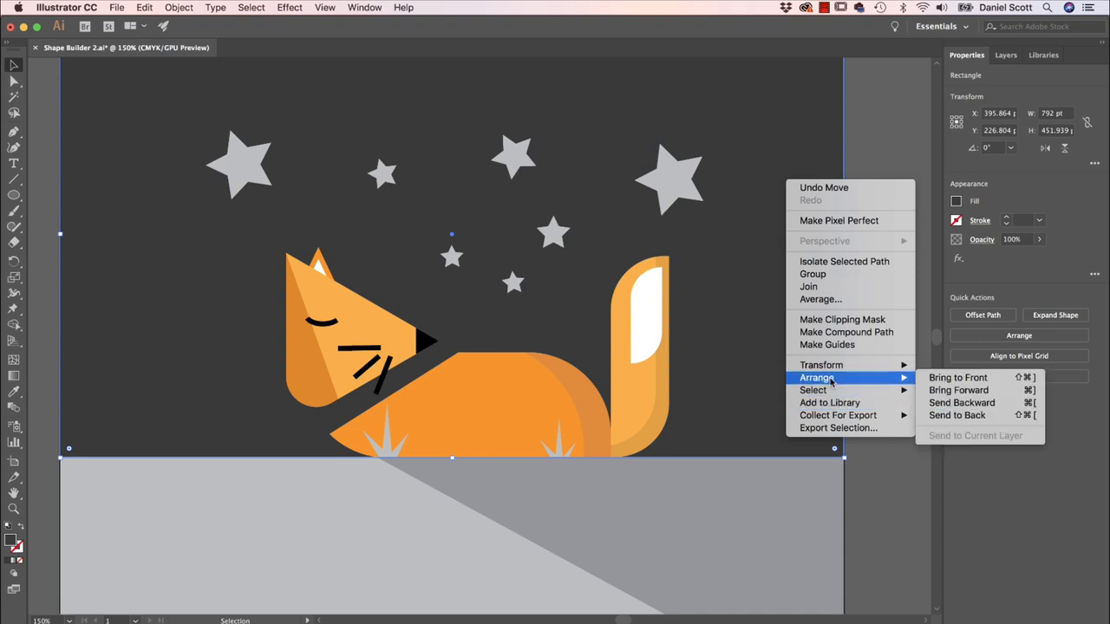
pyautogui.click(965, 416)
pyautogui.click(896, 115)
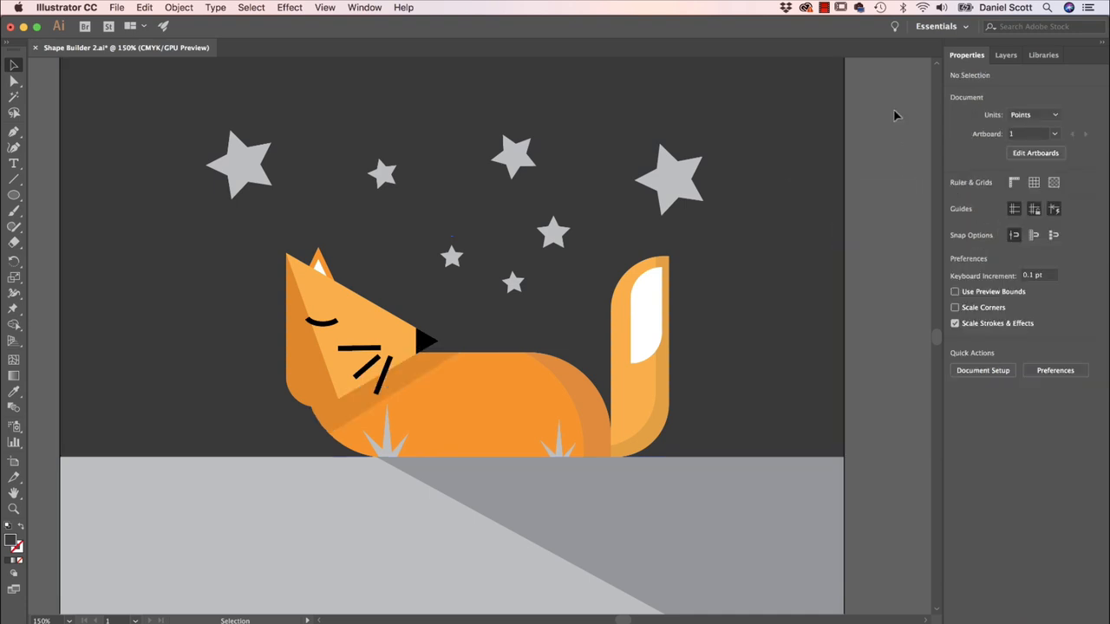